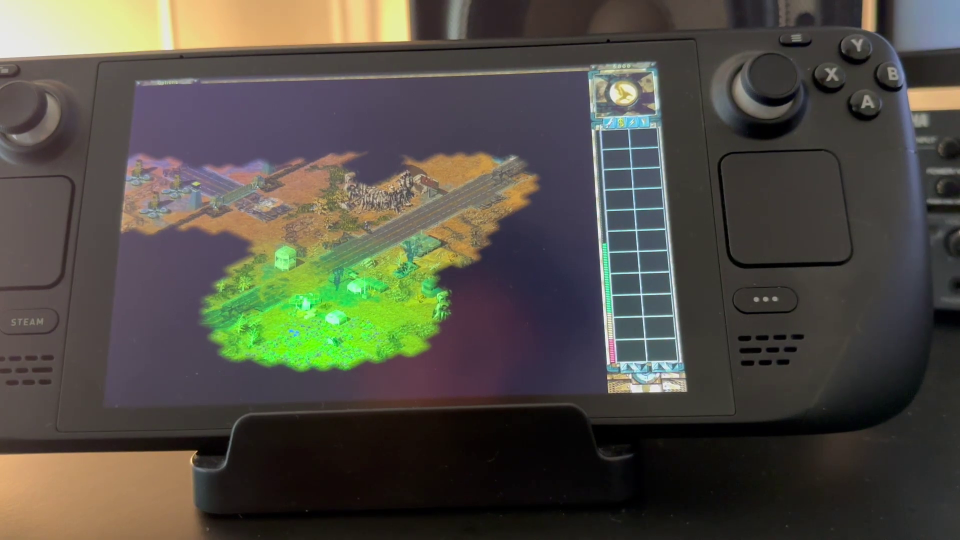
pyautogui.hscroll(-2, 335, 260)
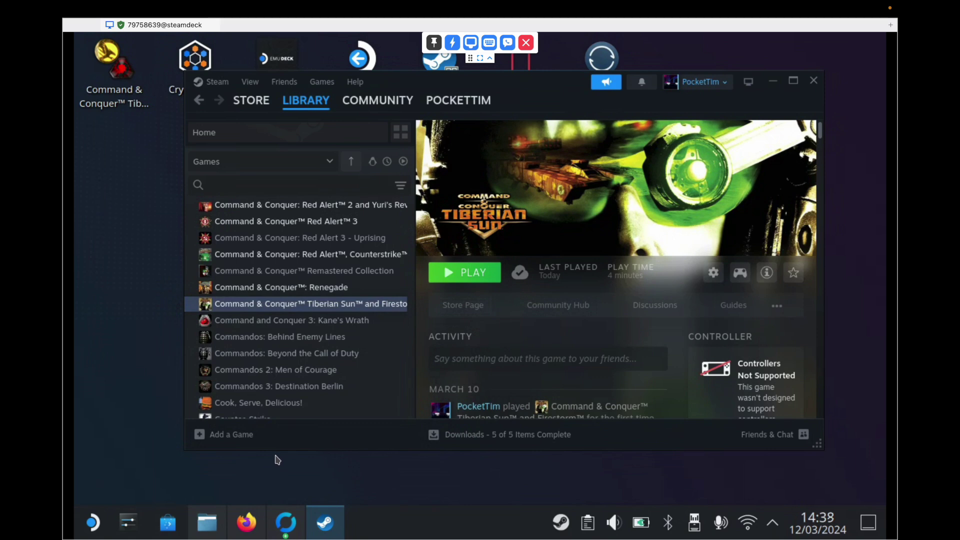
# Step: Switch to Firefox, download cnc-ddraw.zip from the 6.3 release on the cnc-ddraw GitHub page, and minimize the browser
pyautogui.click(255, 520)
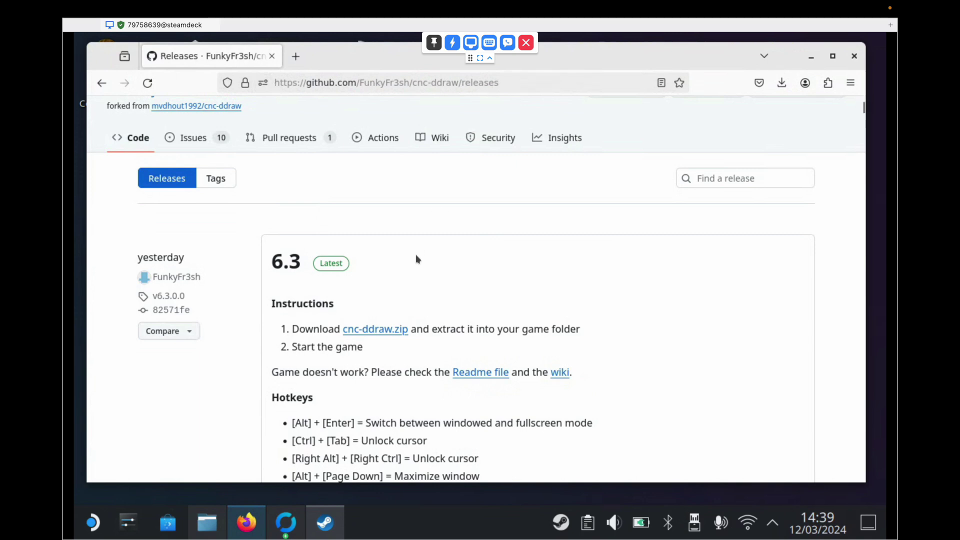
pyautogui.click(375, 333)
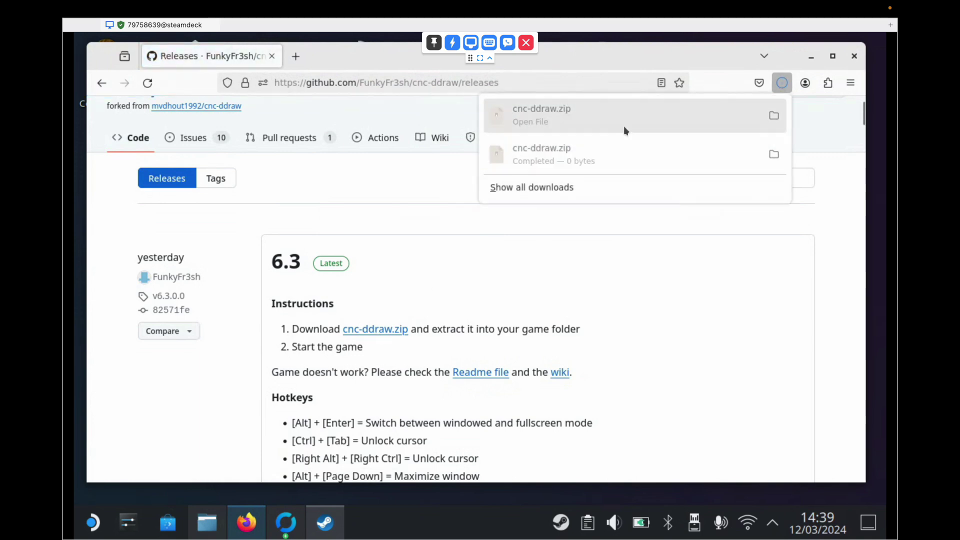
pyautogui.click(698, 263)
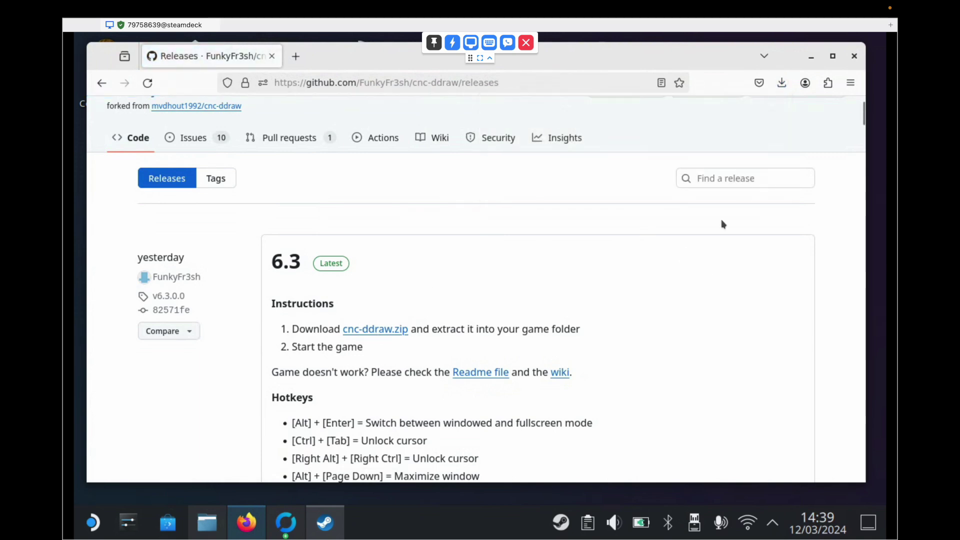
pyautogui.click(810, 59)
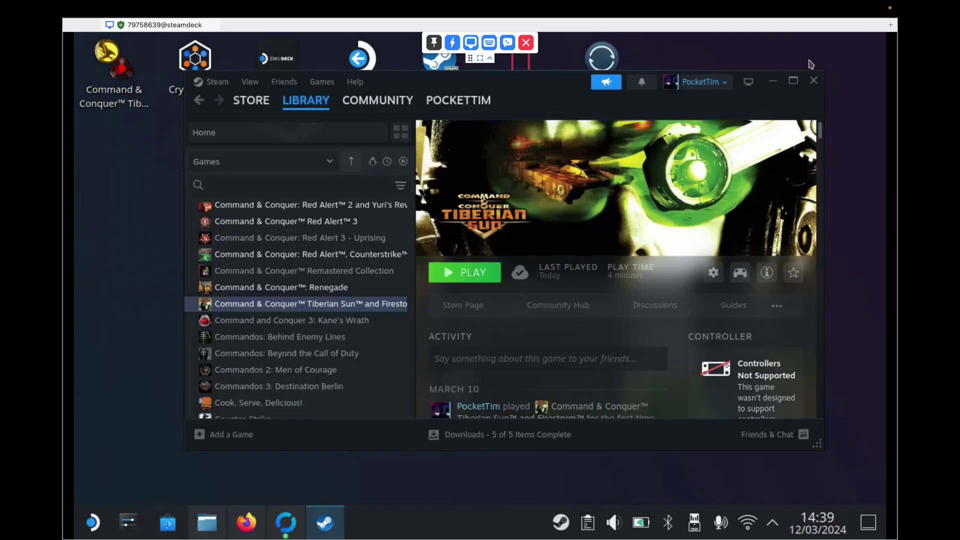
# Step: Switch to the Dolphin file manager and extract cnc-ddraw.zip directly into the Downloads folder
pyautogui.click(195, 519)
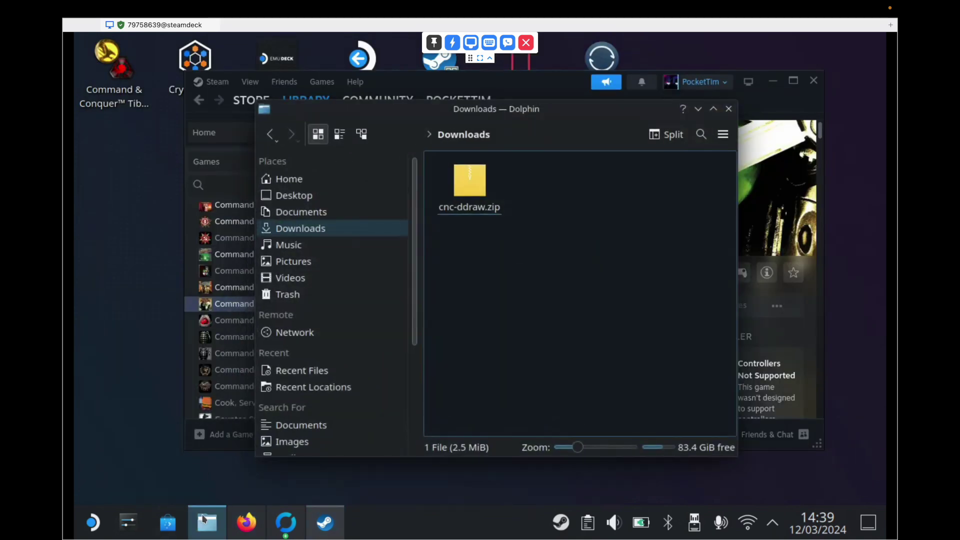
pyautogui.click(474, 205)
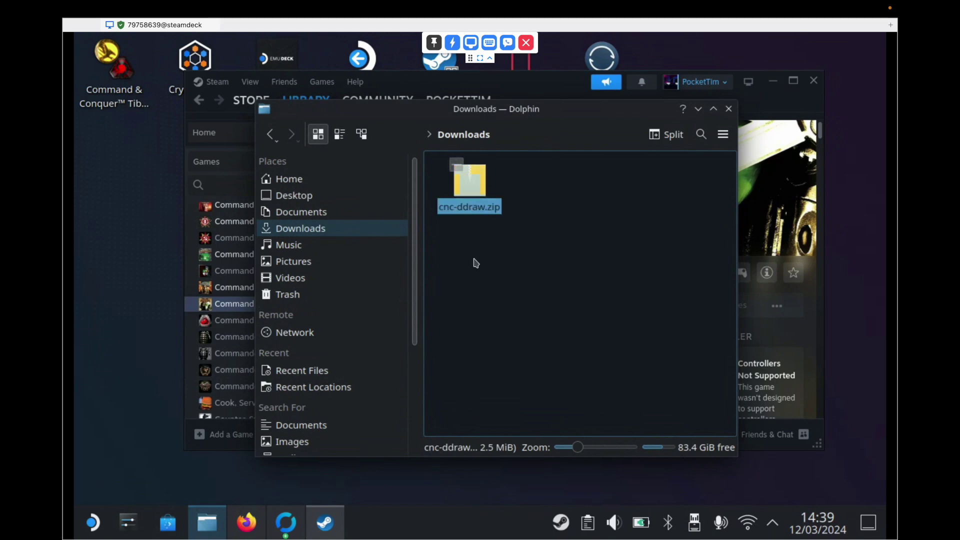
pyautogui.rightClick(475, 194)
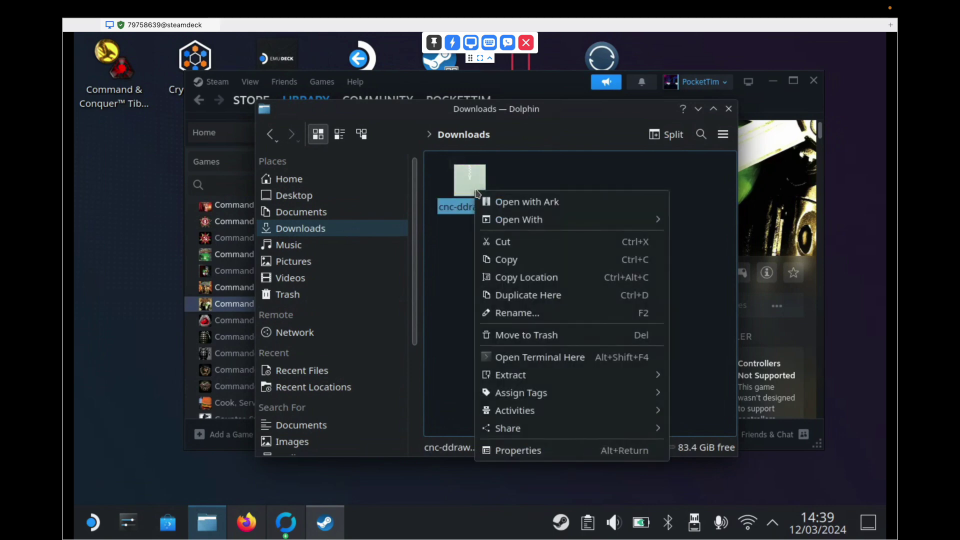
pyautogui.moveTo(538, 380)
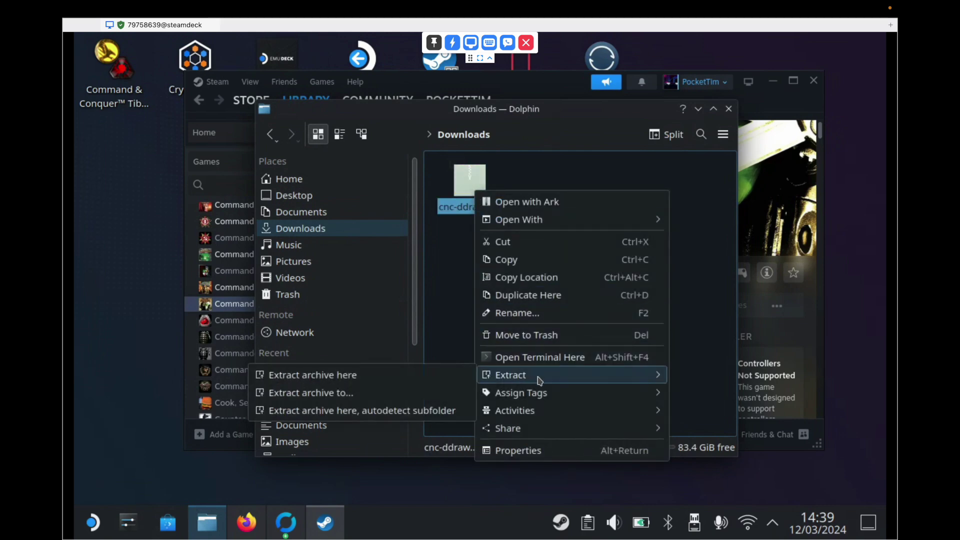
pyautogui.click(450, 376)
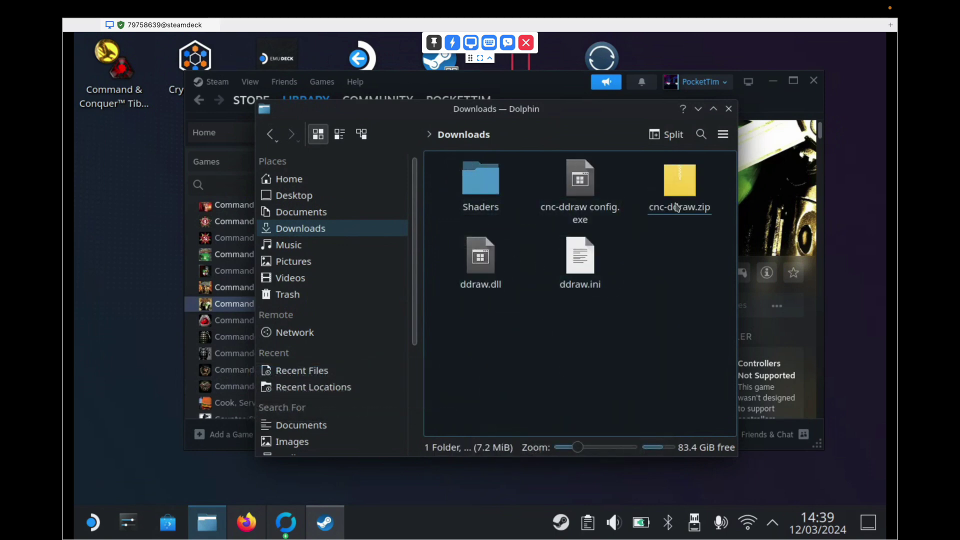
# Step: Move the cnc-ddraw.zip archive to the trash and close the file manager
pyautogui.rightClick(689, 192)
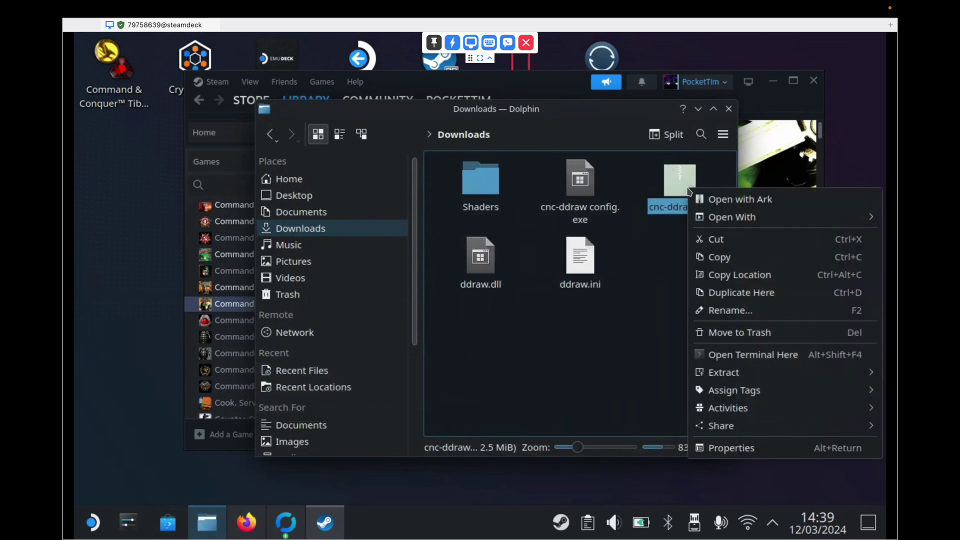
pyautogui.click(725, 332)
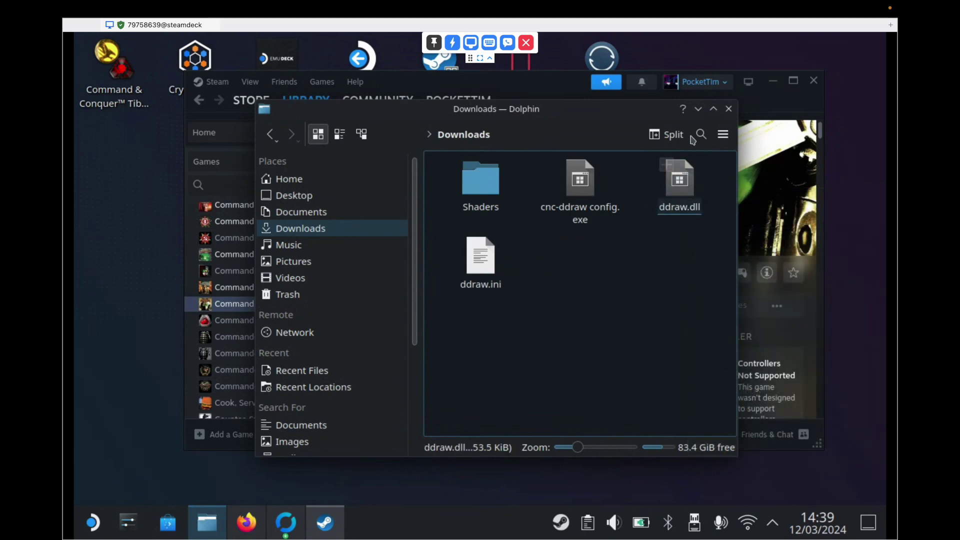
pyautogui.click(728, 110)
pyautogui.moveTo(545, 84)
pyautogui.mouseDown()
pyautogui.moveTo(516, 77)
pyautogui.moveTo(527, 83)
pyautogui.mouseUp()
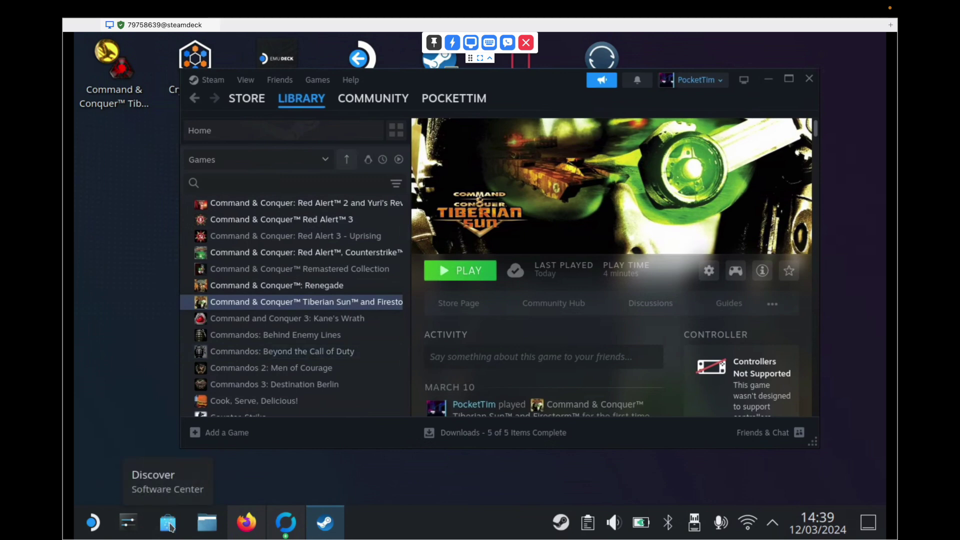
# Step: Search the Discover software center for "protontricks" to check its entry, and close Discover
pyautogui.click(169, 523)
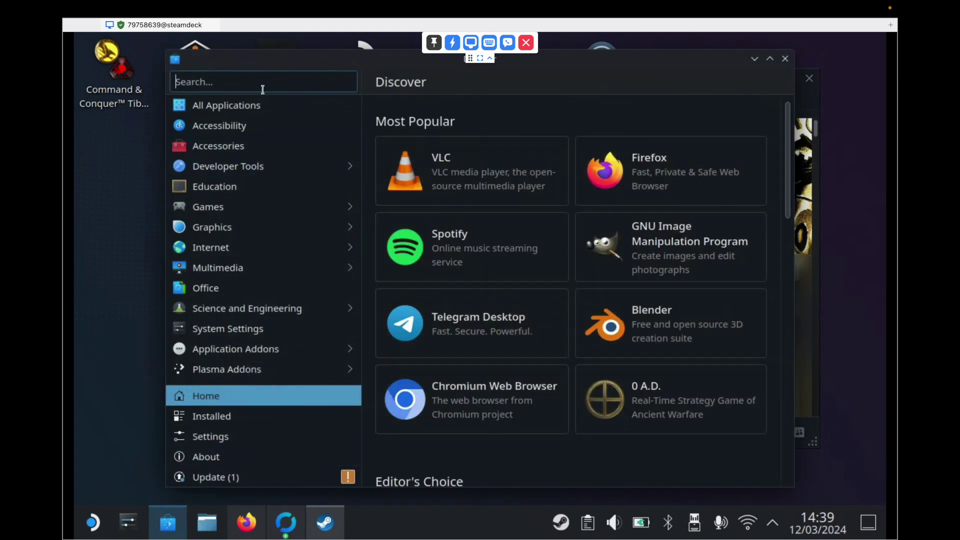
pyautogui.write('protontricks')
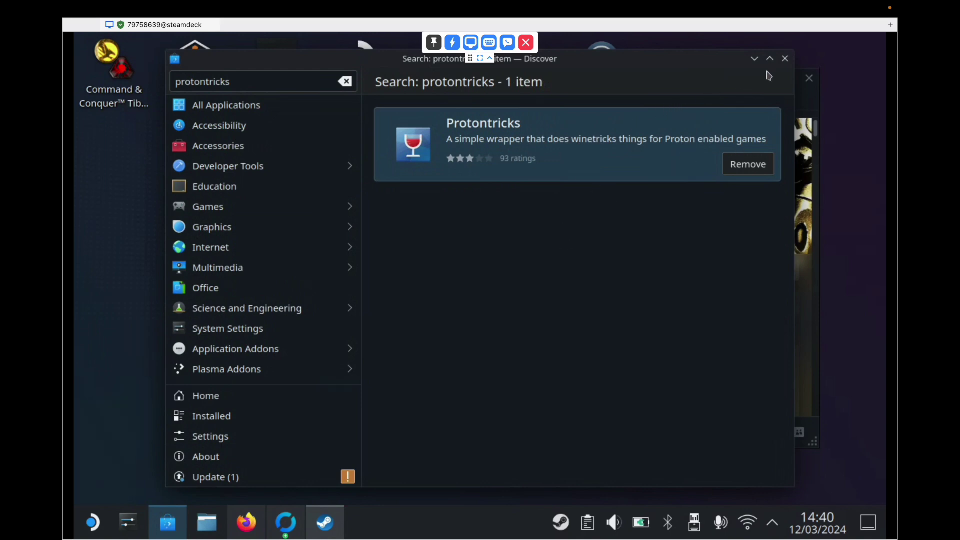
pyautogui.click(785, 58)
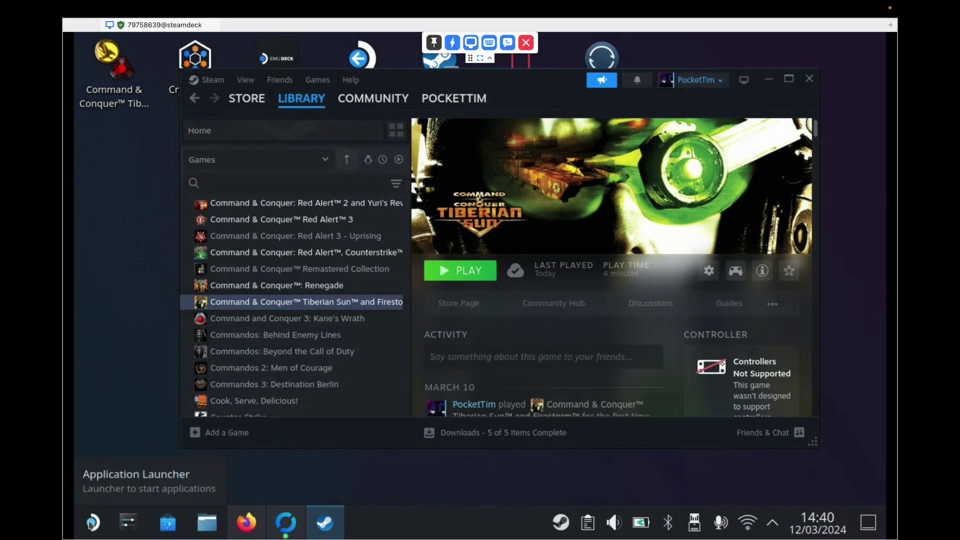
# Step: Find Protontricks among the installed applications, launch it, and minimize the Steam window behind it
pyautogui.click(91, 523)
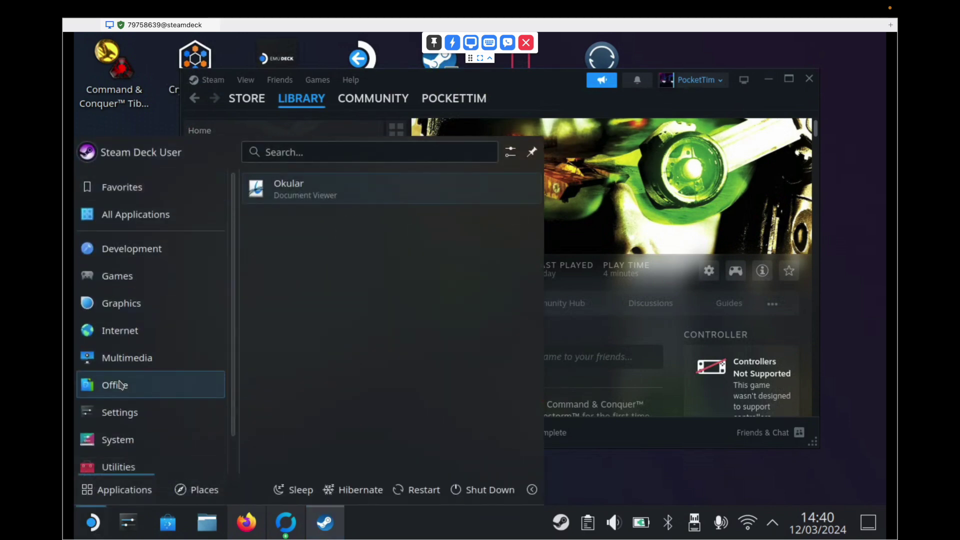
pyautogui.moveTo(150, 214)
pyautogui.scroll(-4, 341, 323)
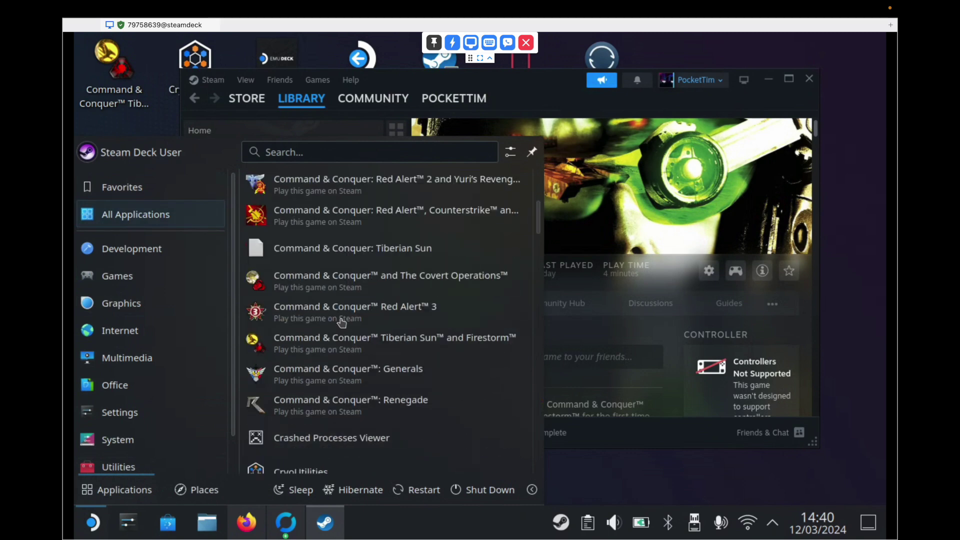
pyautogui.scroll(2, 339, 318)
pyautogui.click(315, 153)
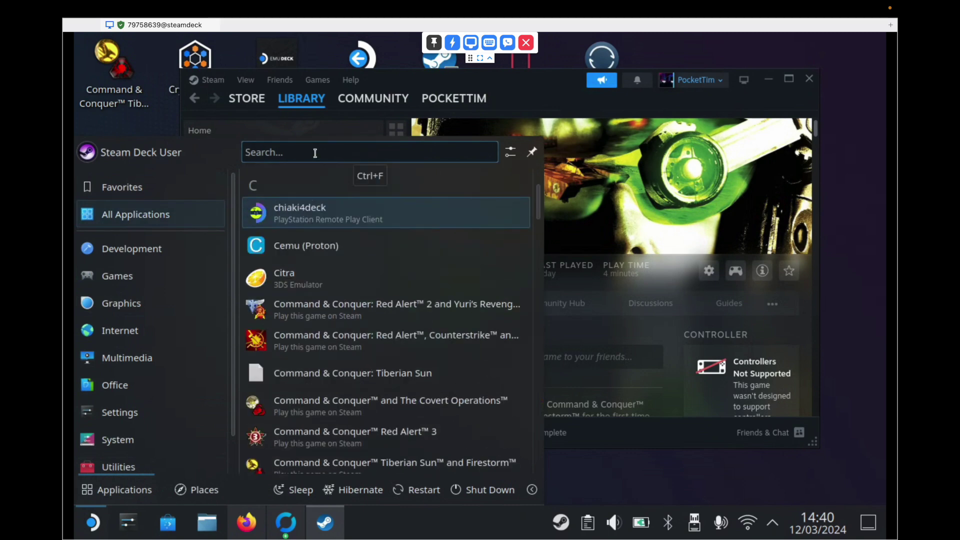
pyautogui.write('protont')
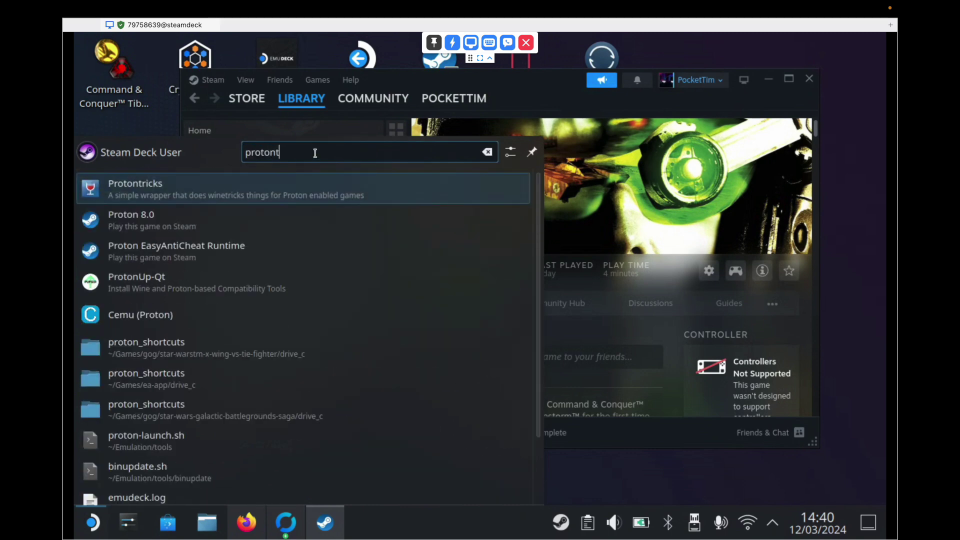
pyautogui.write('ricks')
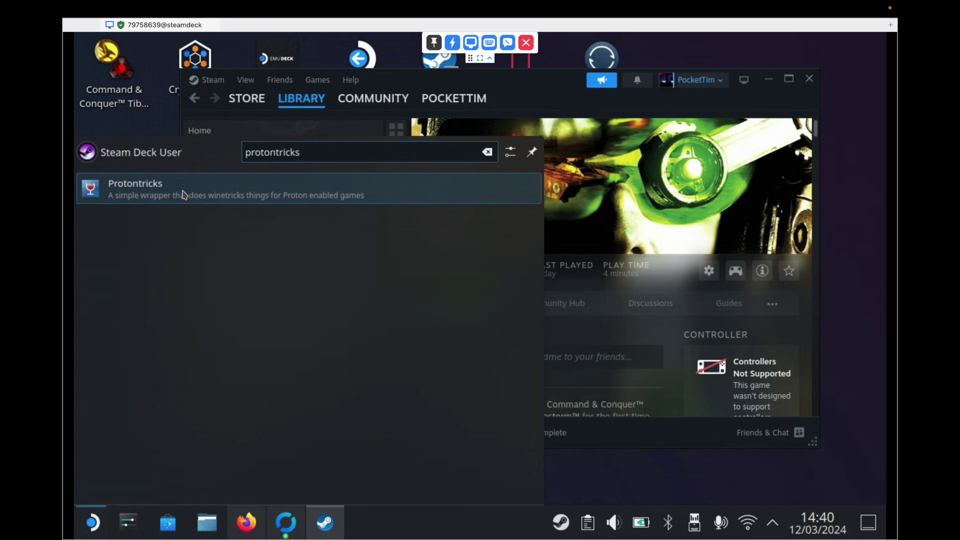
pyautogui.click(183, 195)
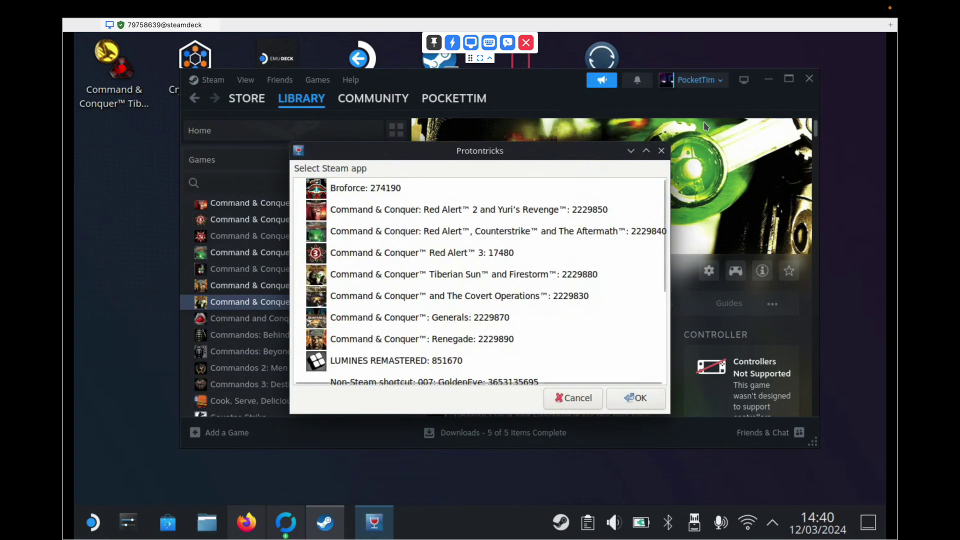
pyautogui.click(779, 81)
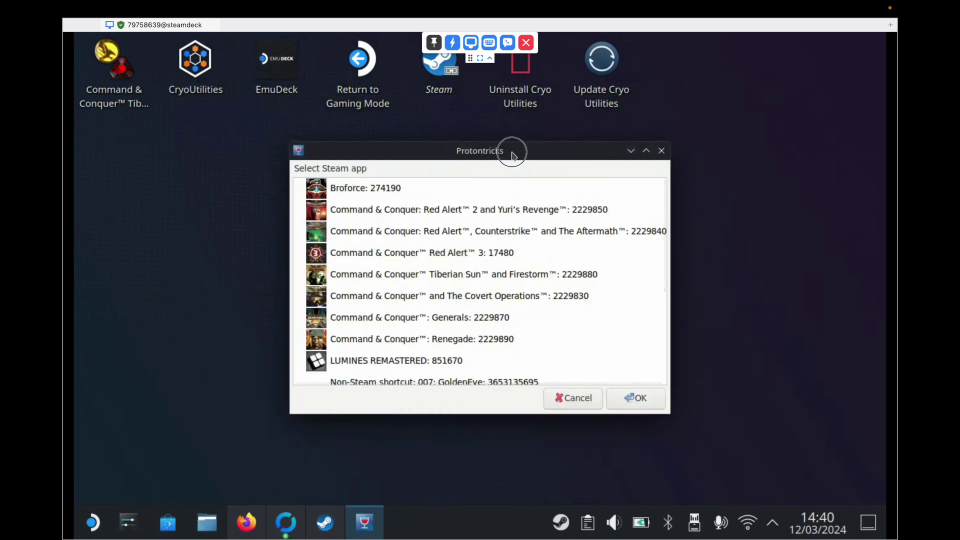
pyautogui.moveTo(493, 150); pyautogui.dragTo(492, 137)
# Step: Choose Command & Conquer Tiberian Sun and Firestorm as the Steam app to manage in Protontricks
pyautogui.scroll(-5, 522, 236)
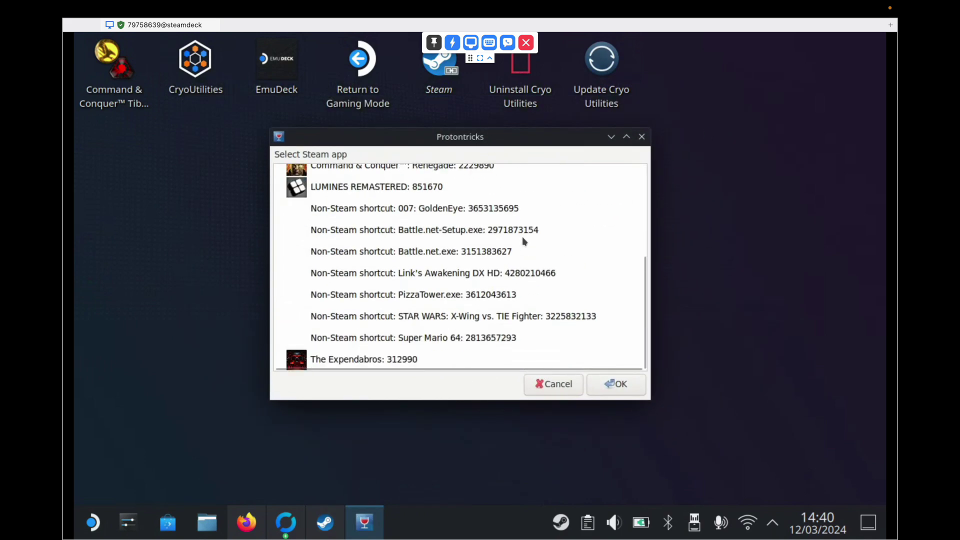
pyautogui.scroll(5, 522, 236)
pyautogui.scroll(-5, 522, 236)
pyautogui.scroll(5, 522, 236)
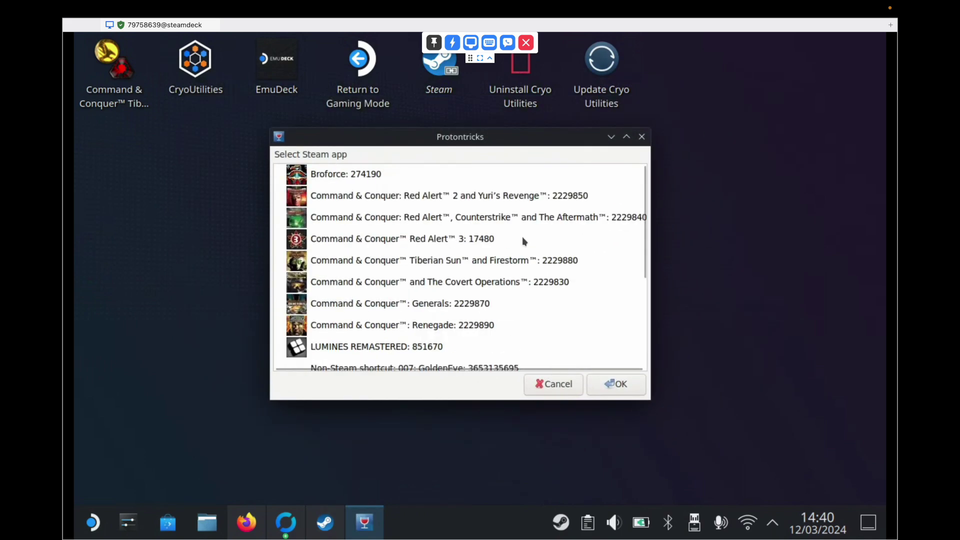
pyautogui.click(345, 261)
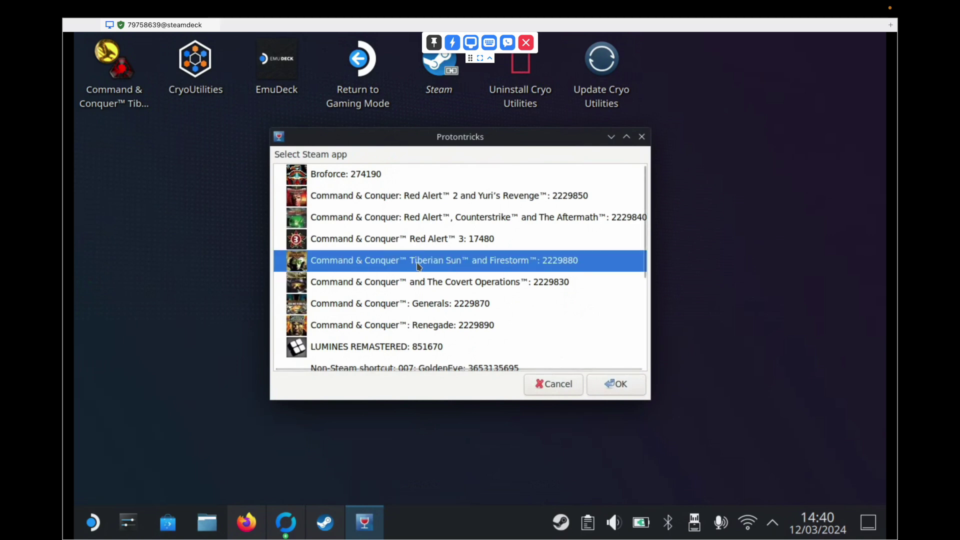
pyautogui.click(616, 383)
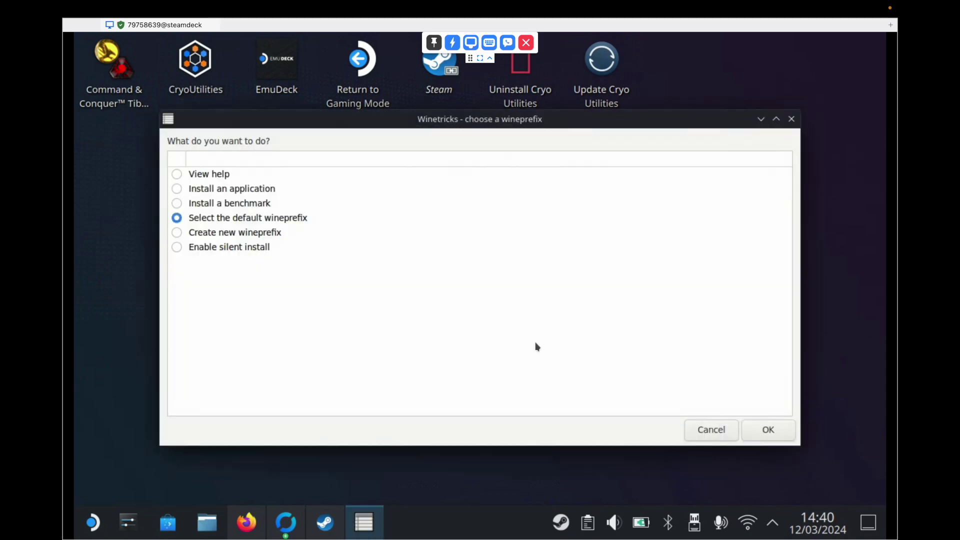
# Step: Select the default wineprefix and choose to install a Windows DLL or component in it
pyautogui.moveTo(346, 125); pyautogui.dragTo(356, 117)
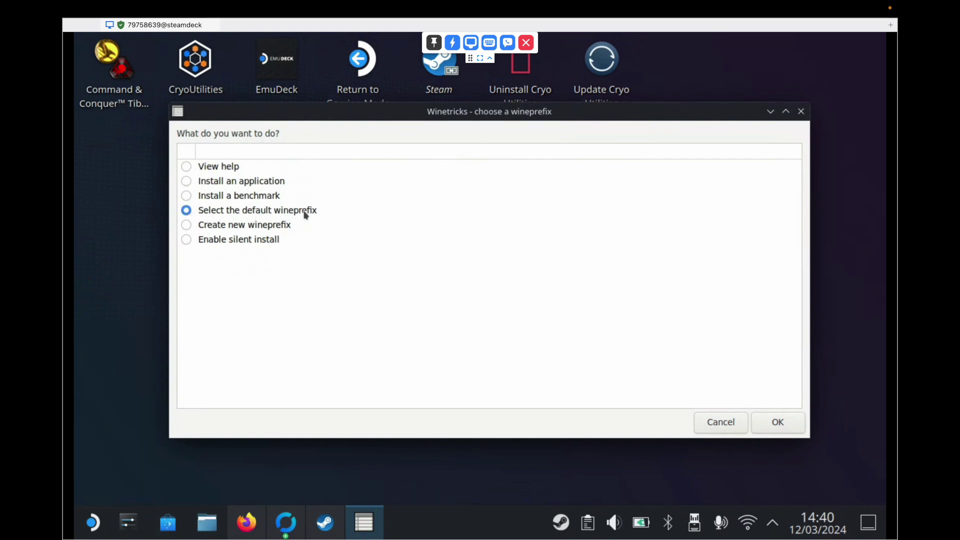
pyautogui.click(773, 422)
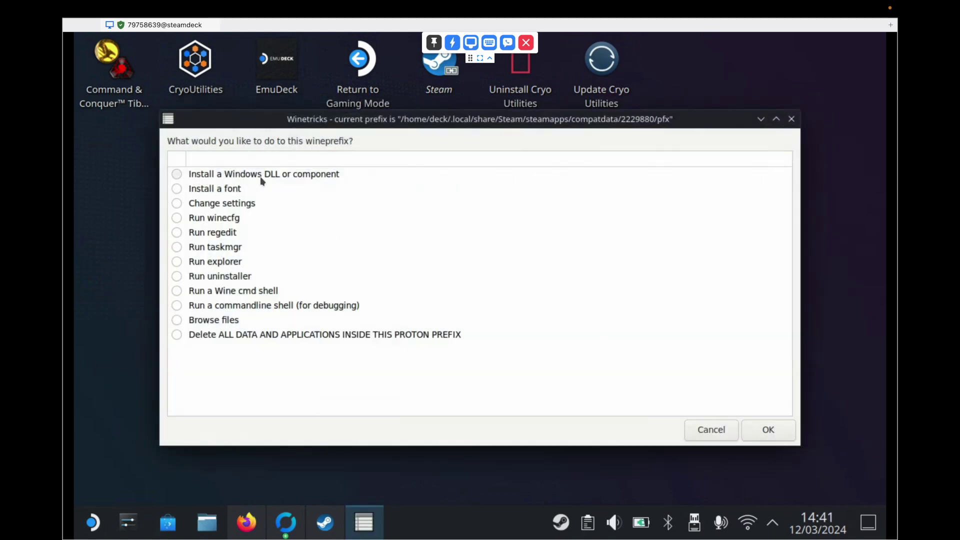
pyautogui.click(177, 174)
pyautogui.click(767, 430)
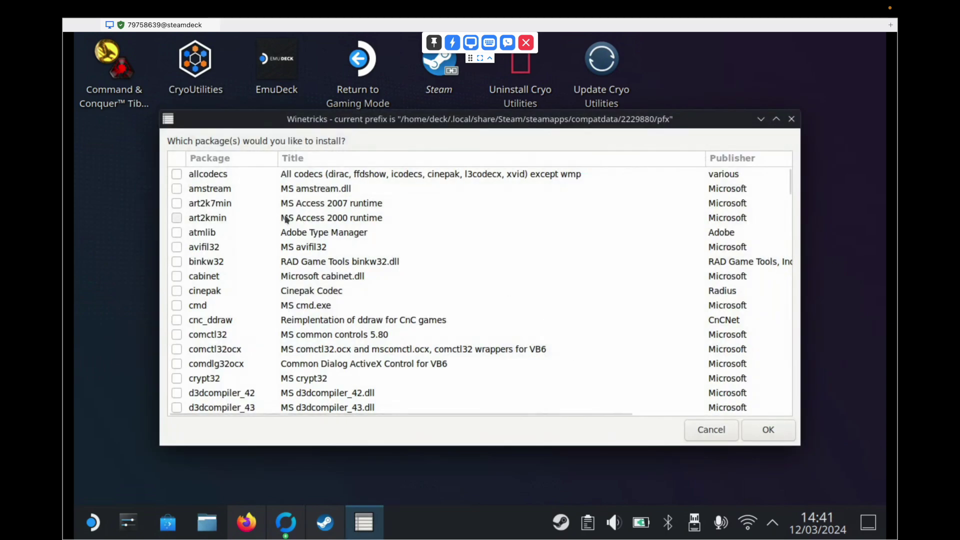
# Step: Install the cnc_ddraw package into the game's wineprefix
pyautogui.scroll(-15, 223, 263)
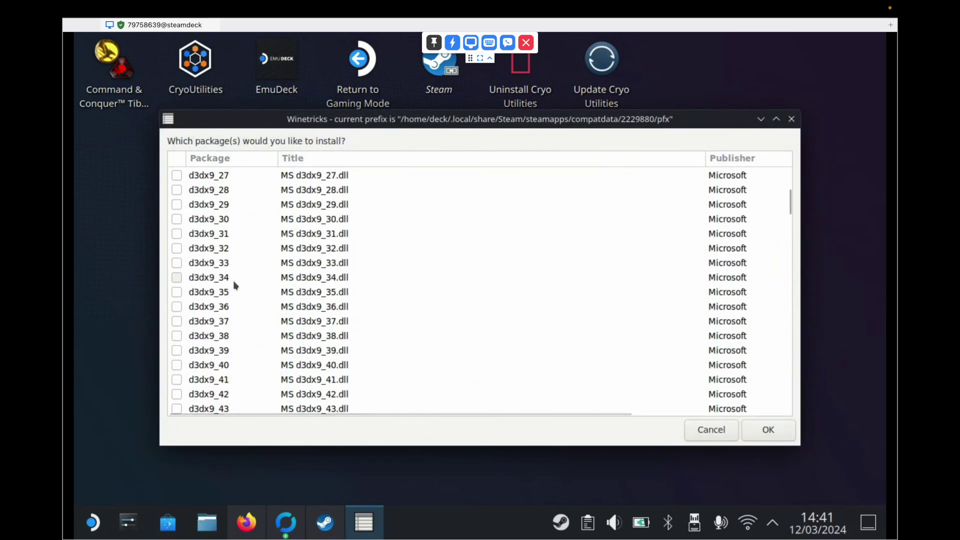
pyautogui.scroll(15, 240, 283)
pyautogui.scroll(2, 241, 280)
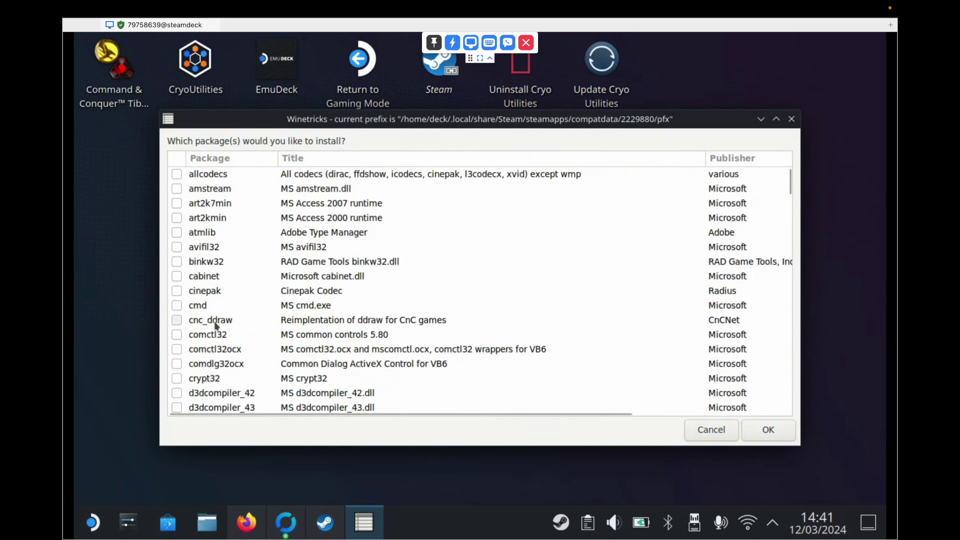
pyautogui.click(178, 321)
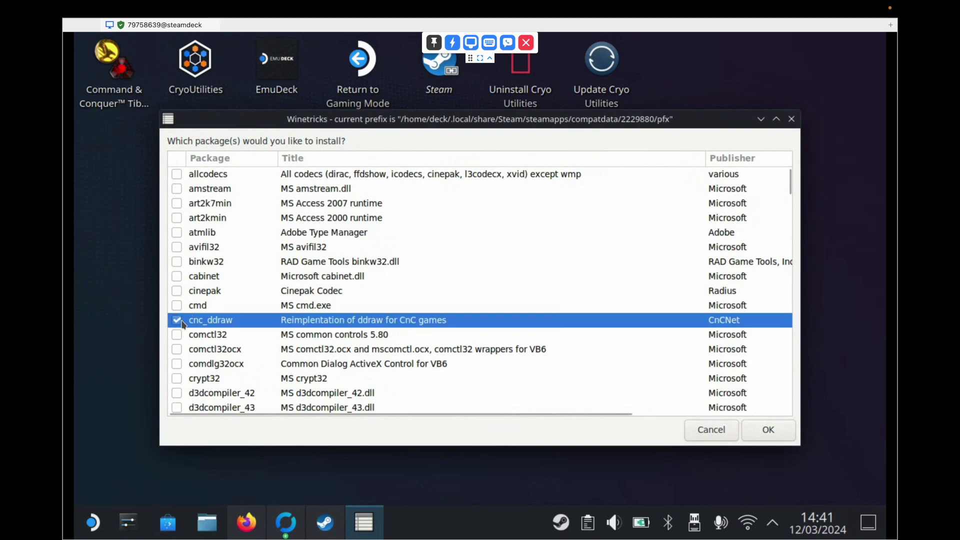
pyautogui.click(767, 431)
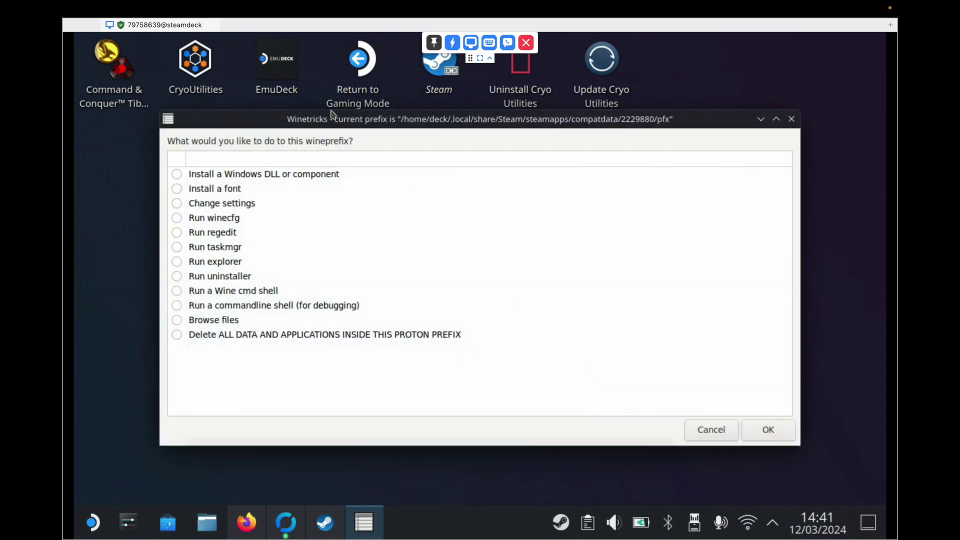
pyautogui.moveTo(319, 115); pyautogui.dragTo(326, 112)
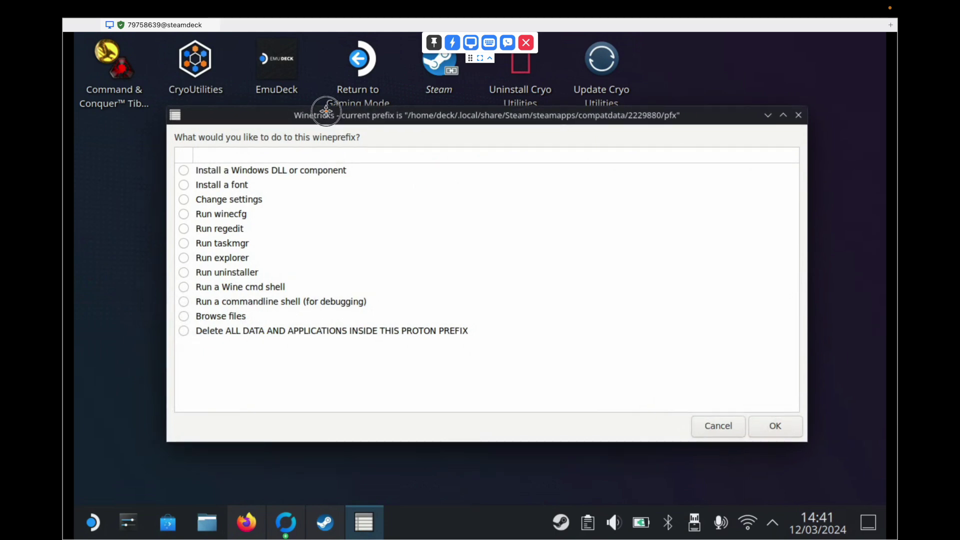
# Step: Exit Winetricks and browse the local files of Command & Conquer Tiberian Sun and Firestorm from the Steam library
pyautogui.click(719, 425)
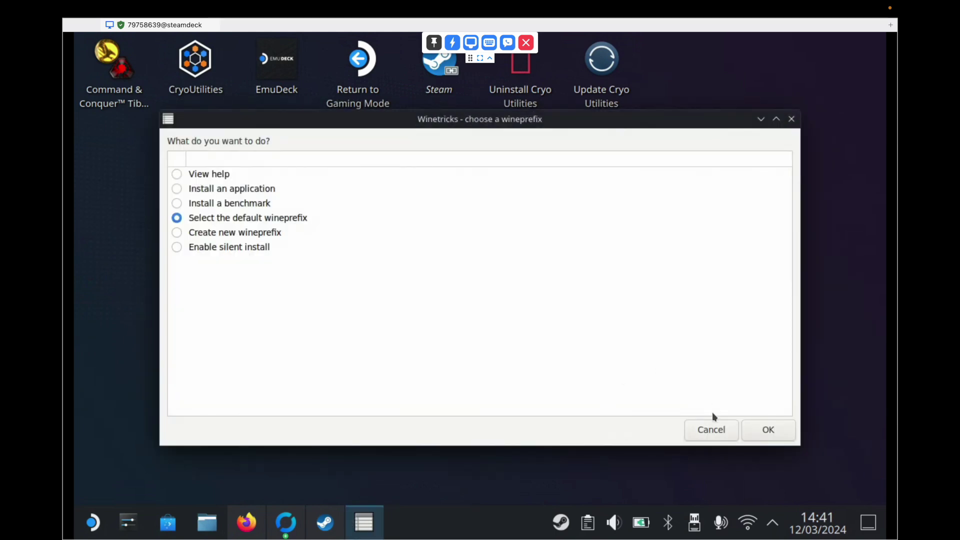
pyautogui.click(705, 431)
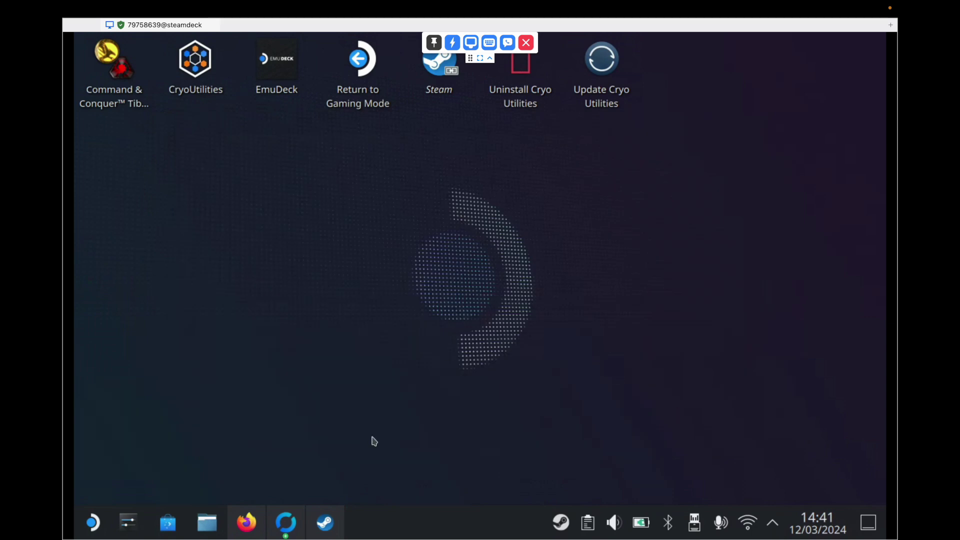
pyautogui.click(325, 521)
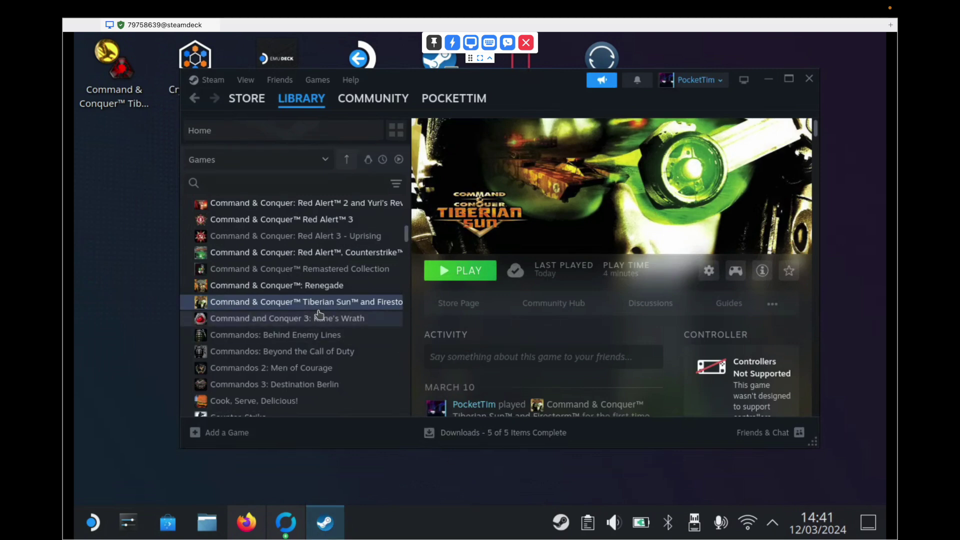
pyautogui.rightClick(293, 308)
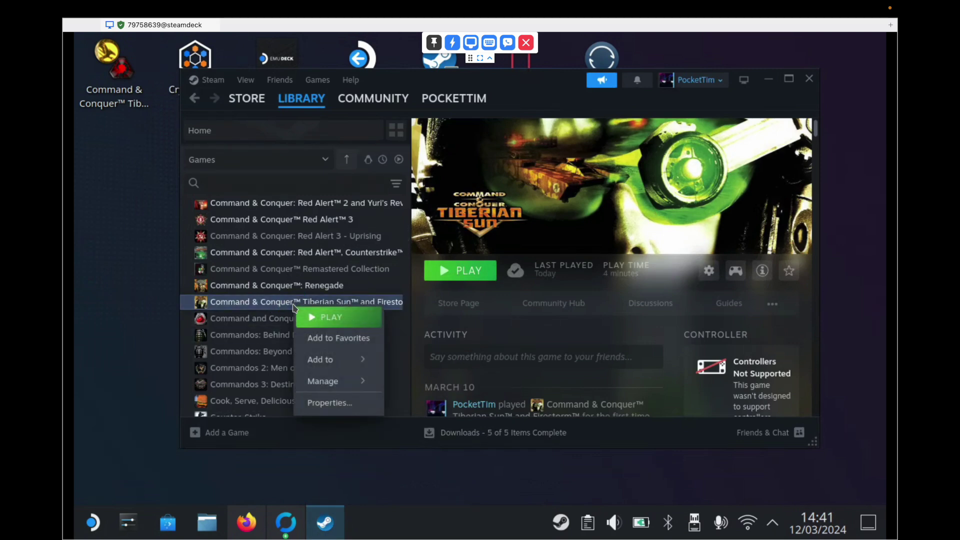
pyautogui.moveTo(324, 383)
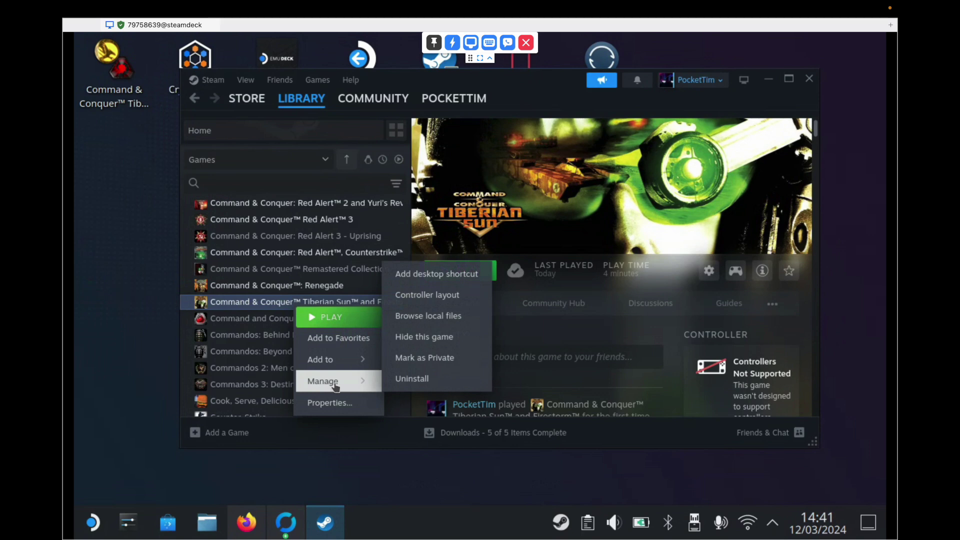
pyautogui.click(430, 316)
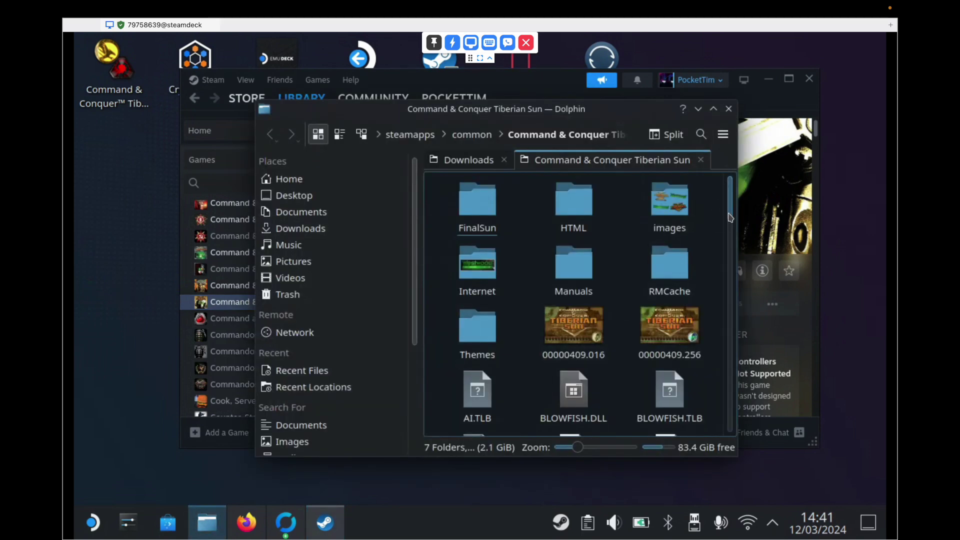
# Step: Close the extra Downloads tab, open a new Dolphin window on Downloads, and place it beside the game folder window
pyautogui.moveTo(729, 226); pyautogui.dragTo(737, 191)
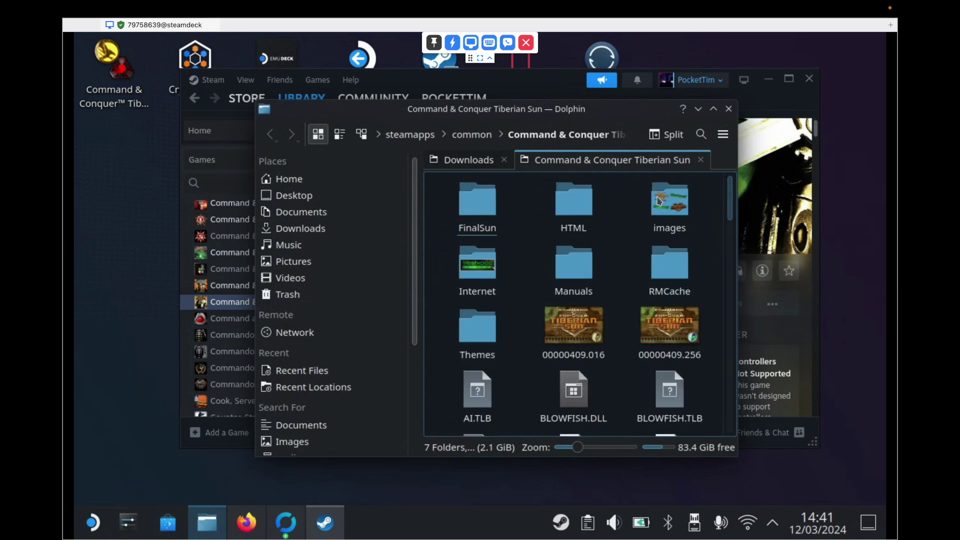
pyautogui.click(504, 159)
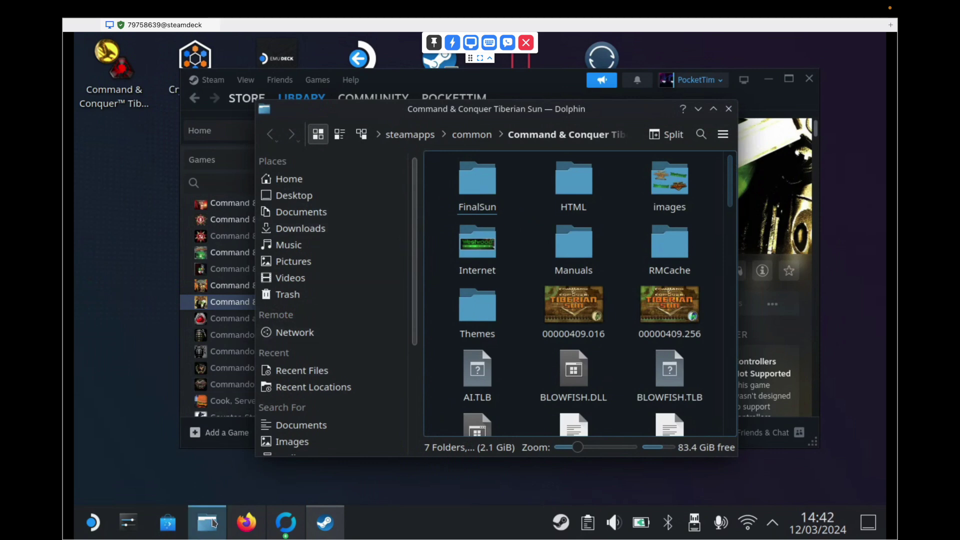
pyautogui.moveTo(209, 523)
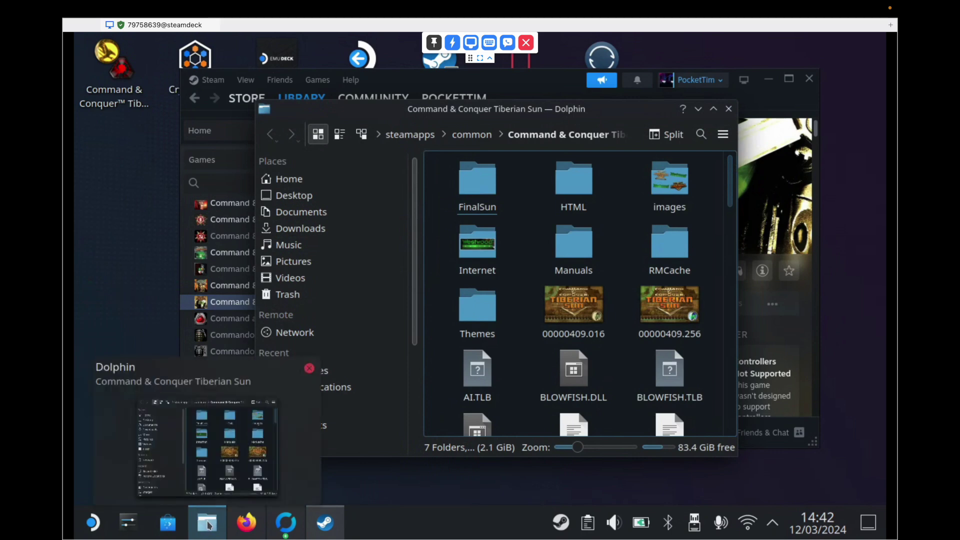
pyautogui.rightClick(209, 530)
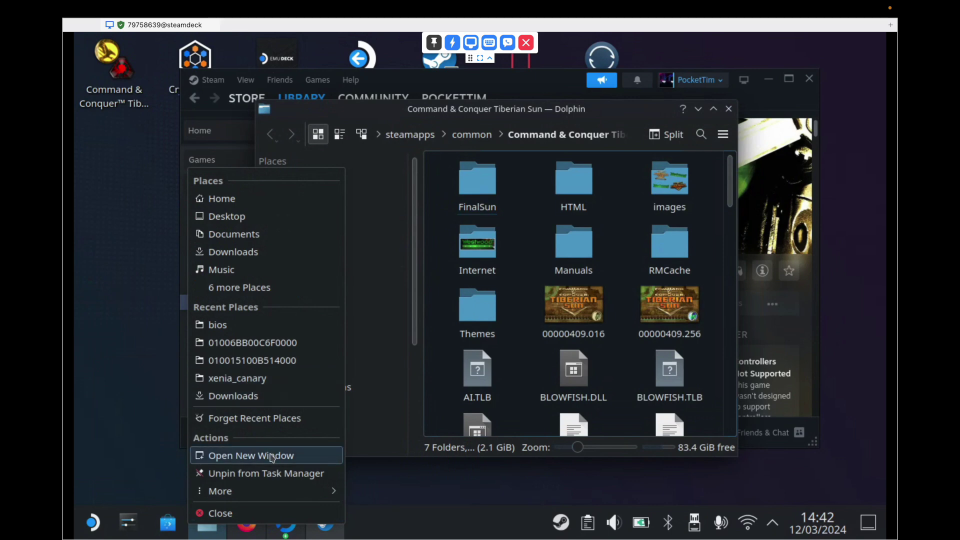
pyautogui.click(273, 455)
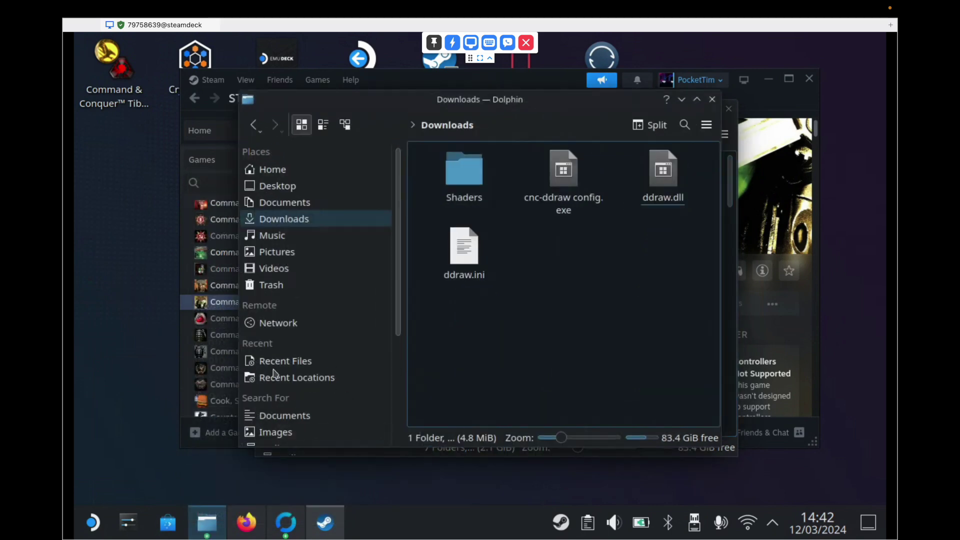
pyautogui.moveTo(609, 102); pyautogui.dragTo(397, 140)
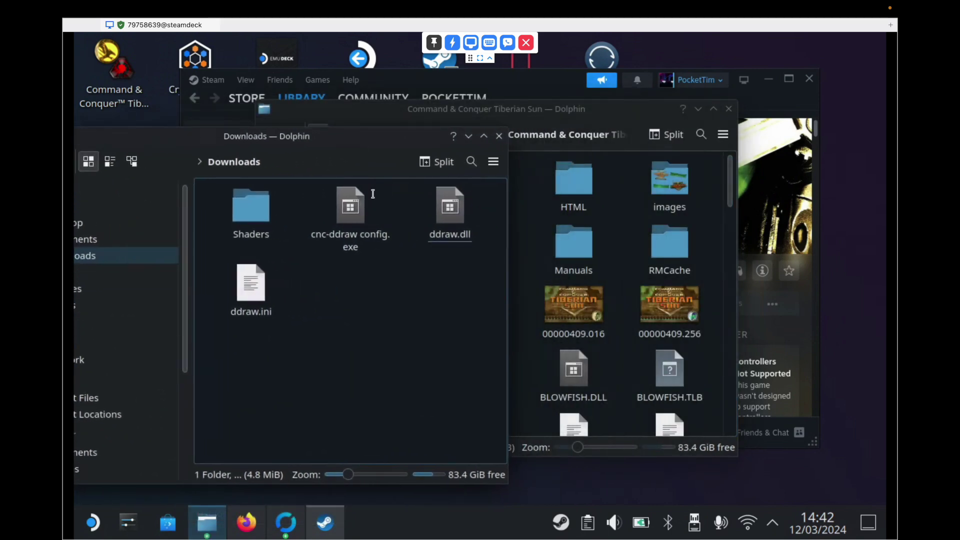
# Step: Copy Shaders, cnc-ddraw config.exe, ddraw.dll and ddraw.ini from Downloads into the game folder, overwriting the existing ddraw.dll
pyautogui.moveTo(477, 342); pyautogui.dragTo(249, 208)
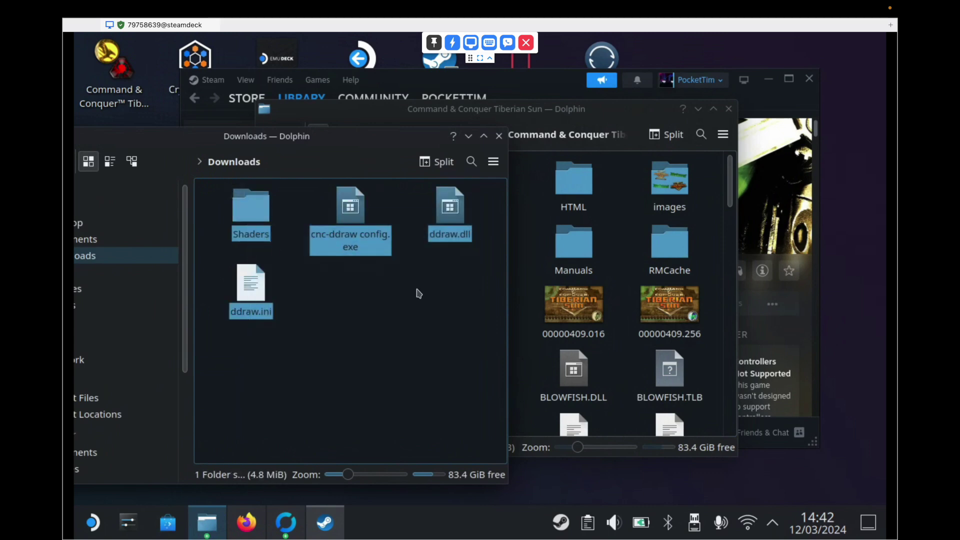
pyautogui.rightClick(446, 225)
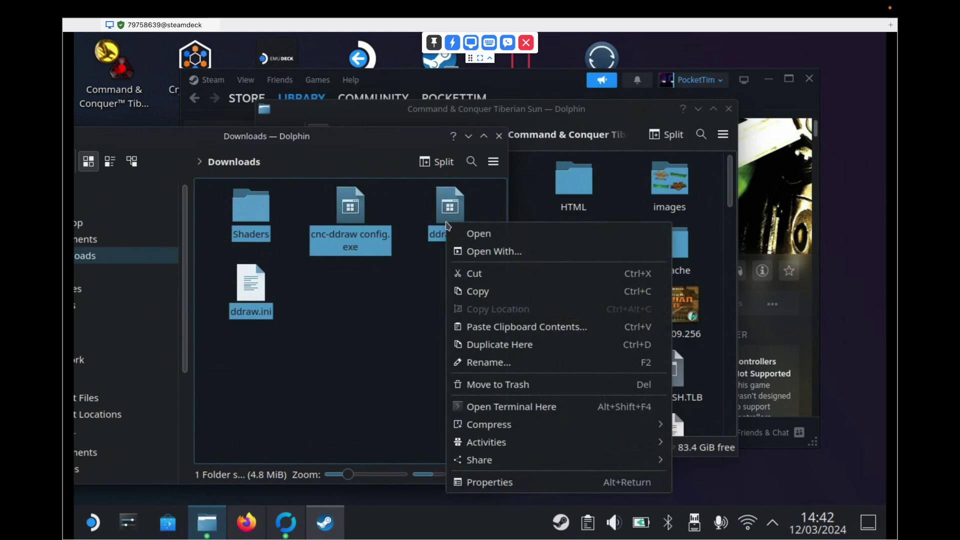
pyautogui.click(479, 291)
pyautogui.click(628, 254)
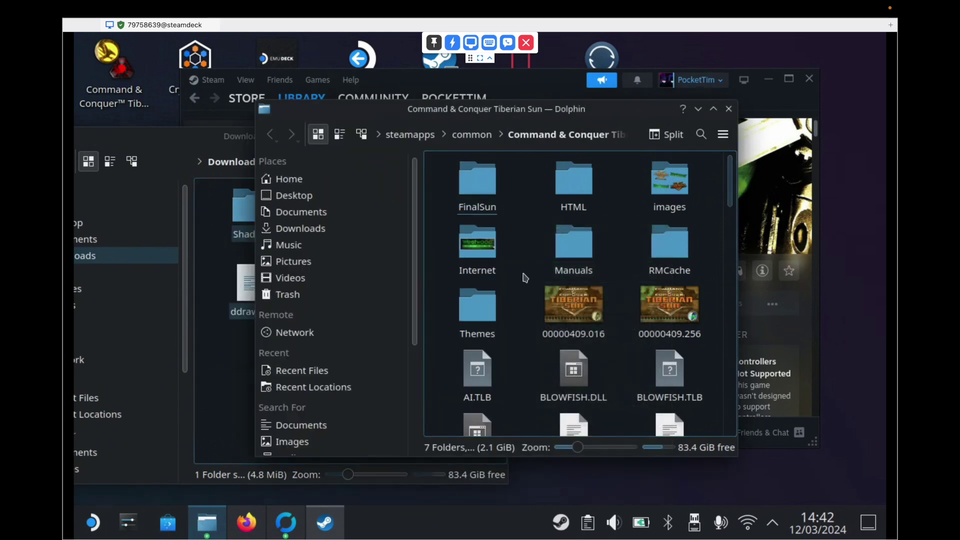
pyautogui.rightClick(542, 279)
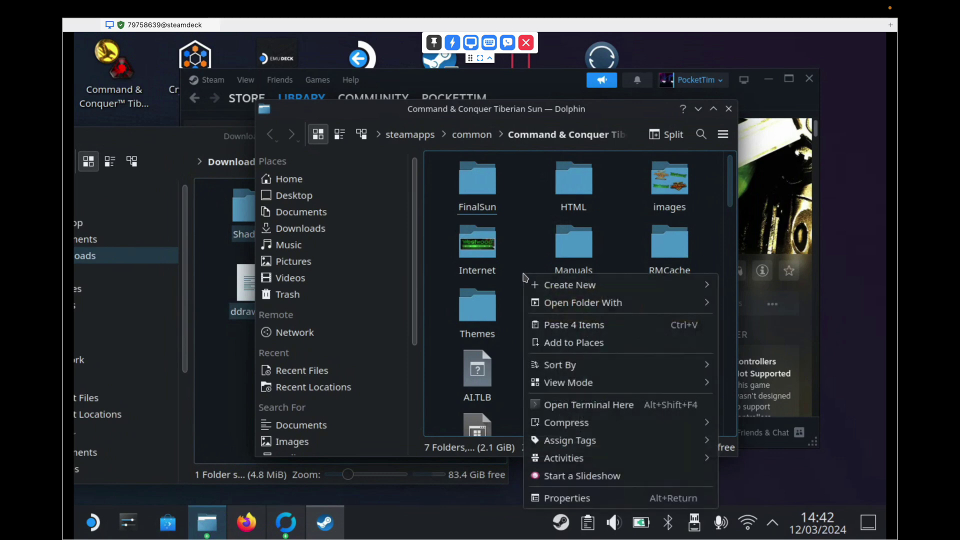
pyautogui.click(560, 324)
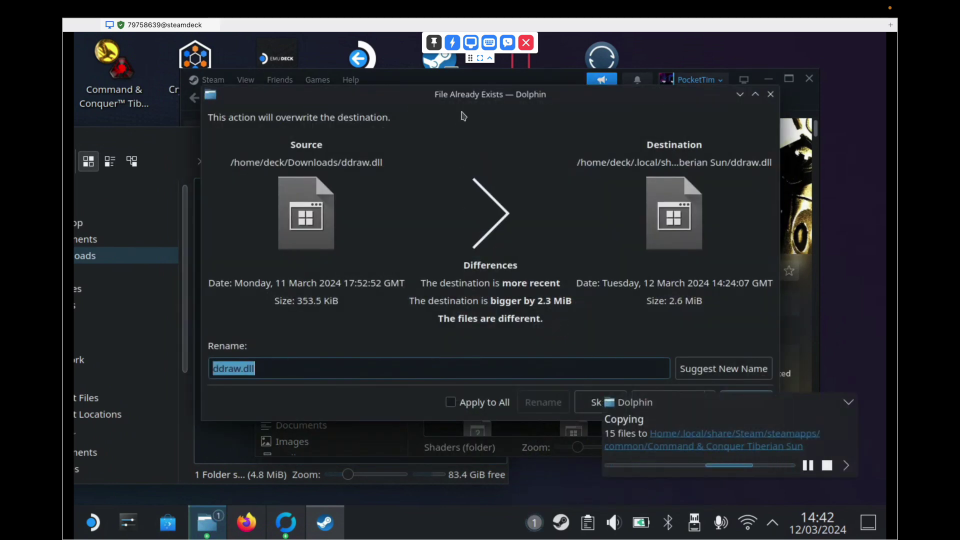
pyautogui.moveTo(464, 105); pyautogui.dragTo(405, 88)
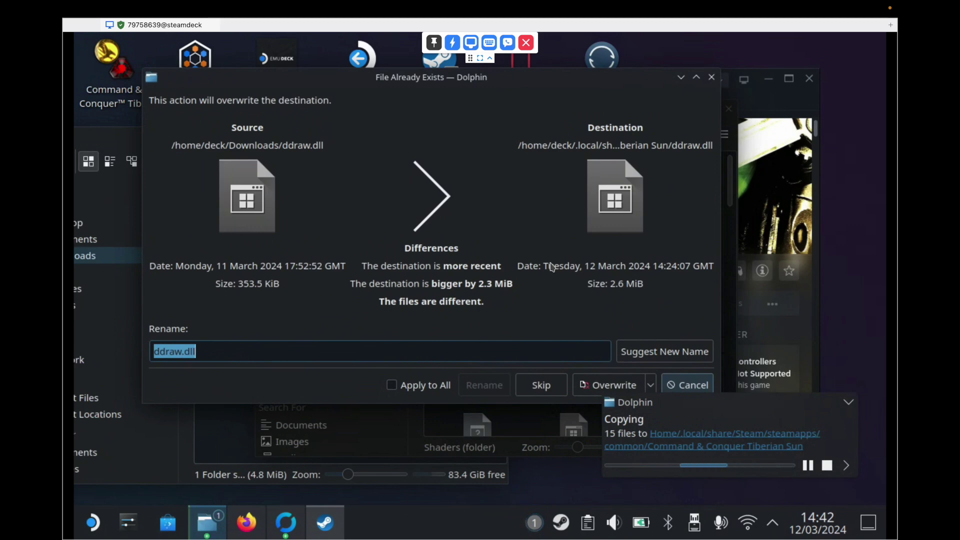
pyautogui.click(598, 385)
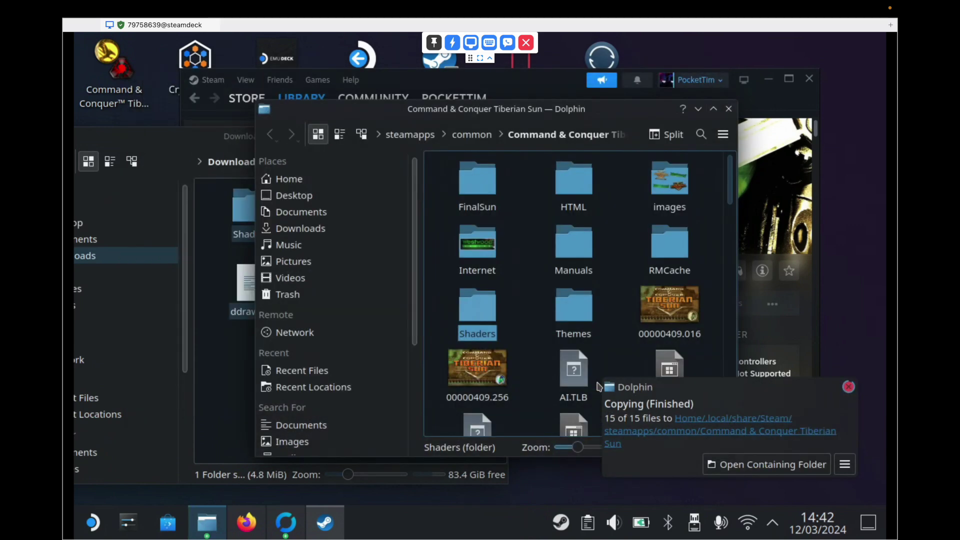
pyautogui.click(614, 352)
# Step: Move all the cnc-ddraw files in Downloads to the trash and close the Downloads window
pyautogui.click(160, 142)
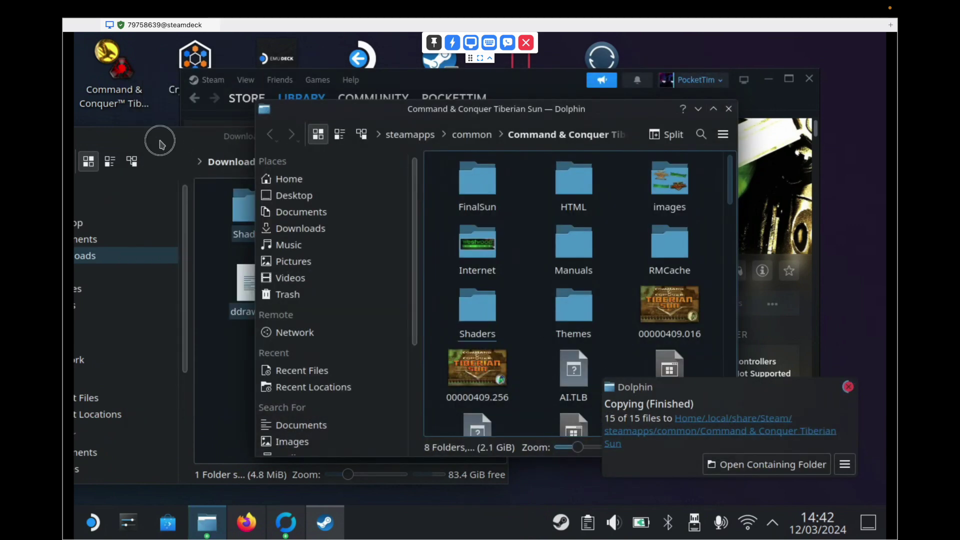
pyautogui.click(349, 288)
pyautogui.moveTo(469, 355); pyautogui.dragTo(253, 190)
pyautogui.rightClick(256, 219)
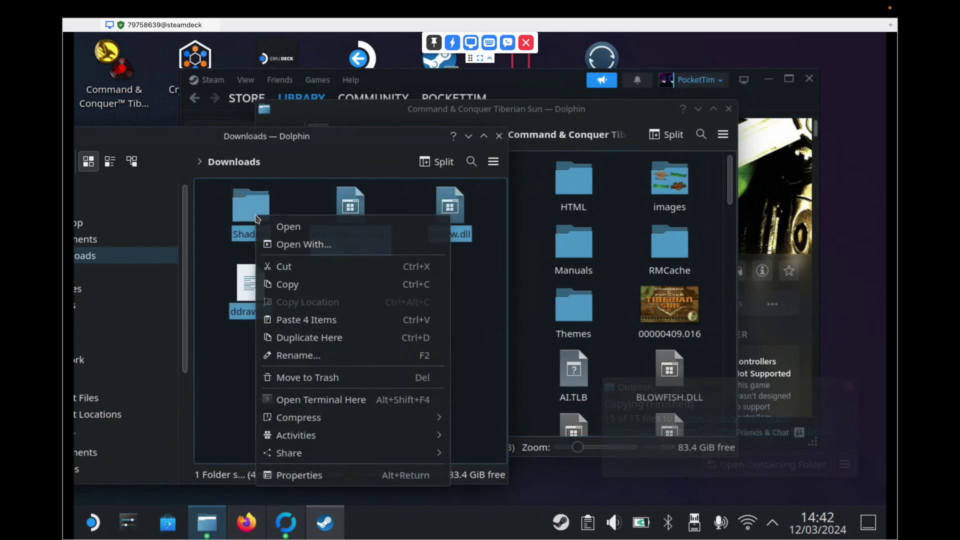
pyautogui.click(362, 377)
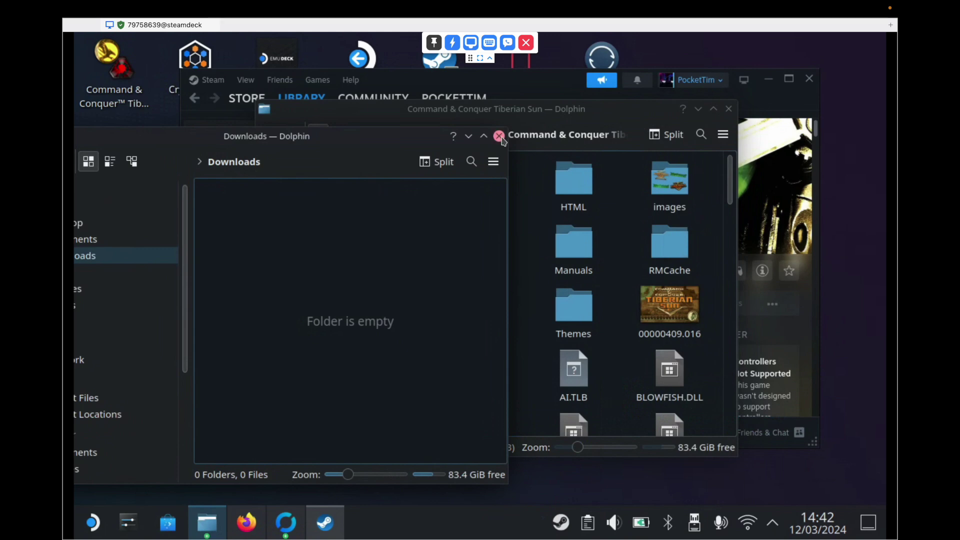
pyautogui.click(547, 122)
# Step: Look through the contents of the Tiberian Sun game folder and minimize its window
pyautogui.moveTo(548, 123); pyautogui.dragTo(464, 116)
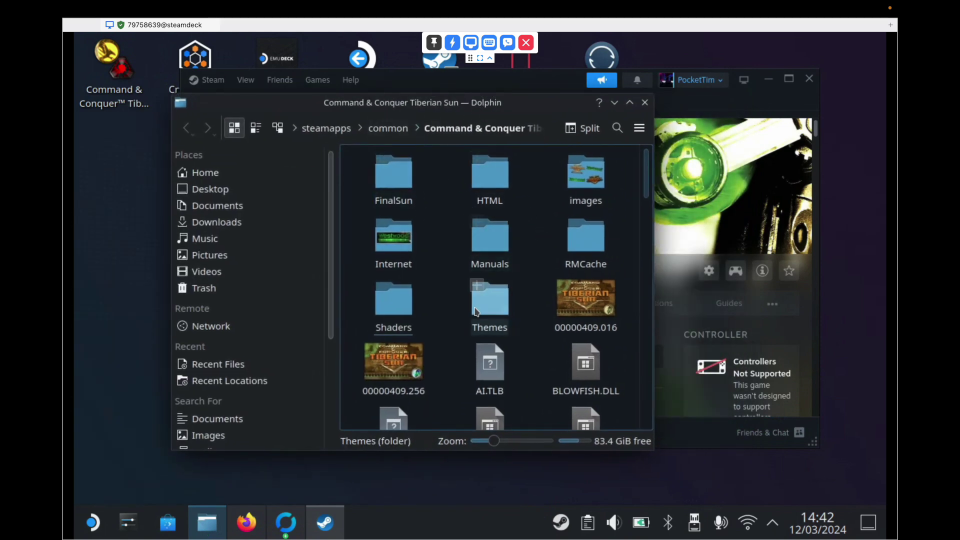
pyautogui.scroll(-5, 475, 308)
pyautogui.scroll(5, 475, 308)
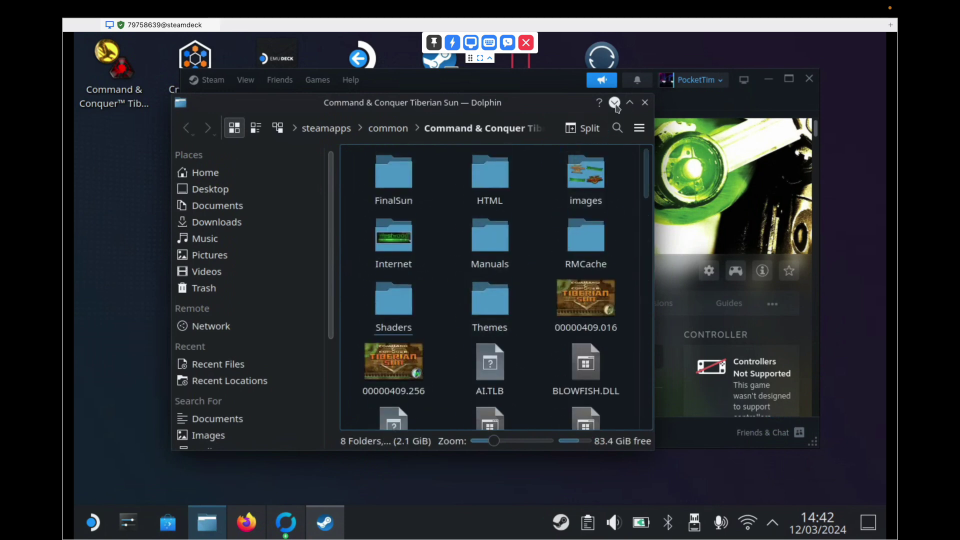
pyautogui.click(615, 103)
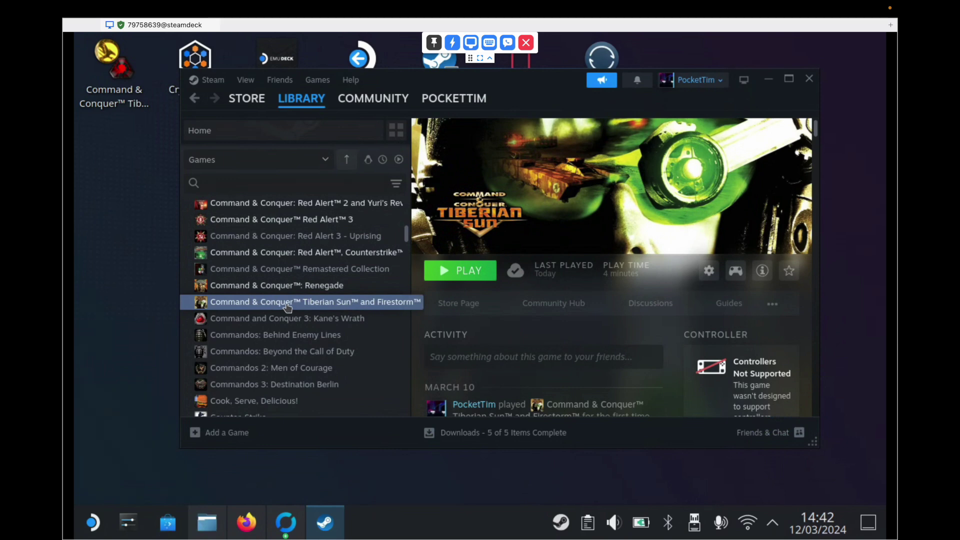
# Step: Bring up the game's local files again from the Steam library and minimize the folder window
pyautogui.rightClick(288, 307)
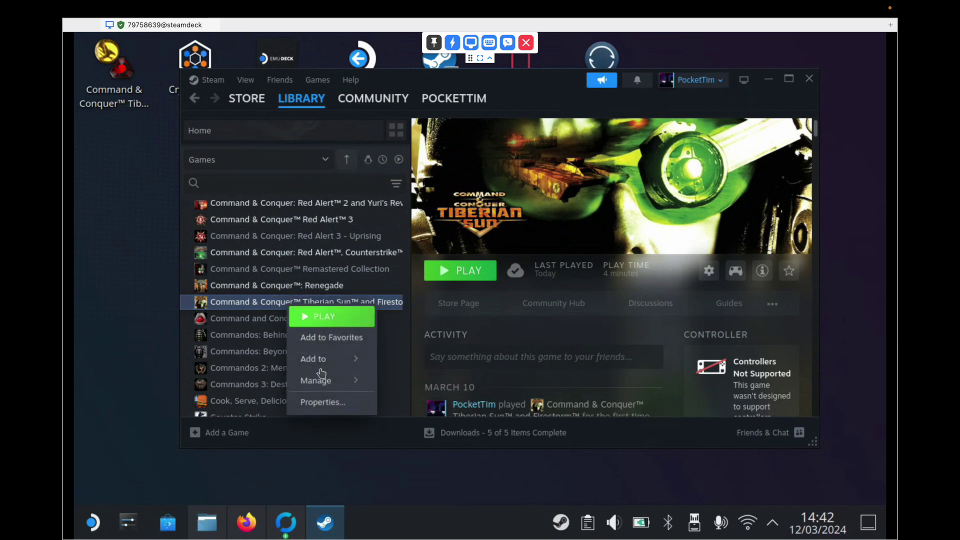
pyautogui.moveTo(323, 382)
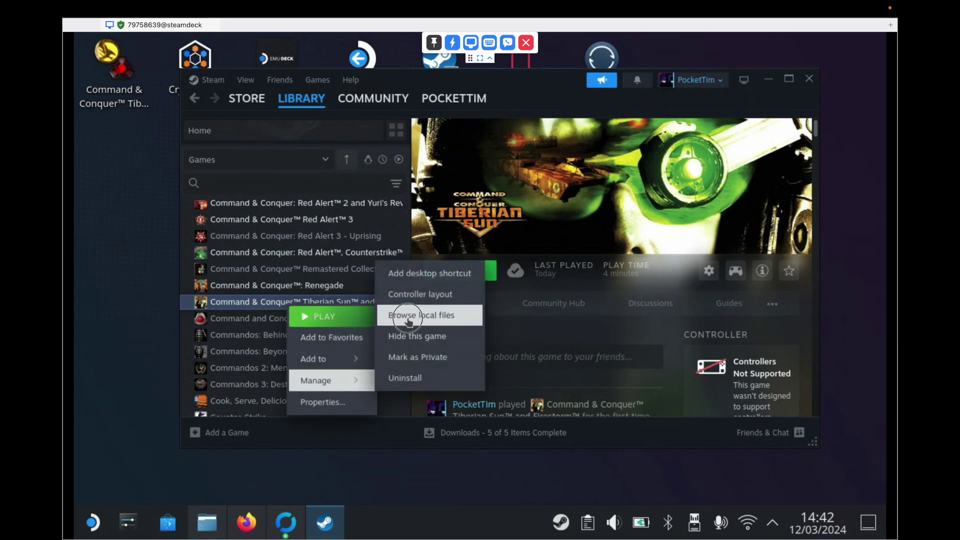
pyautogui.click(407, 316)
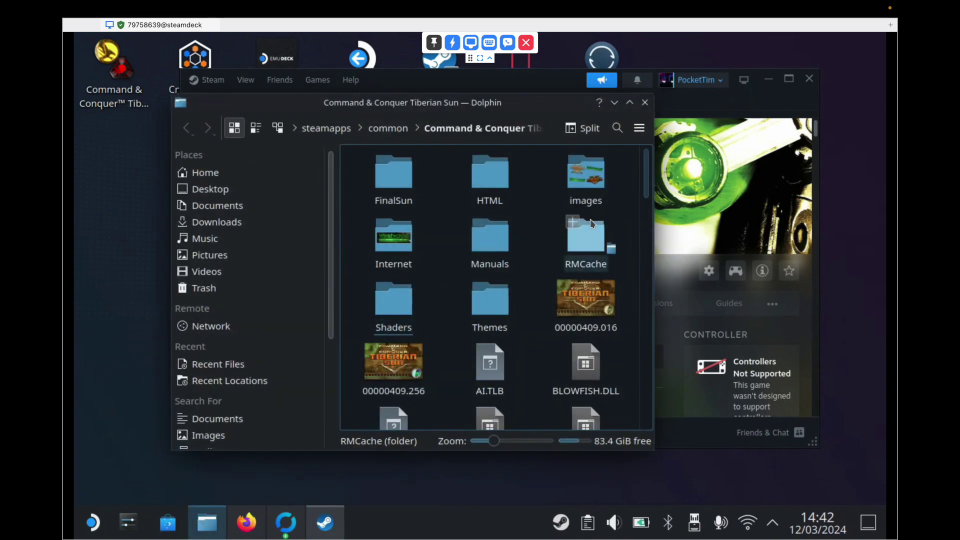
pyautogui.click(615, 102)
# Step: Force Command & Conquer Tiberian Sun and Firestorm to use Proton Experimental as its Steam Play compatibility tool and close its properties
pyautogui.moveTo(523, 84); pyautogui.dragTo(505, 81)
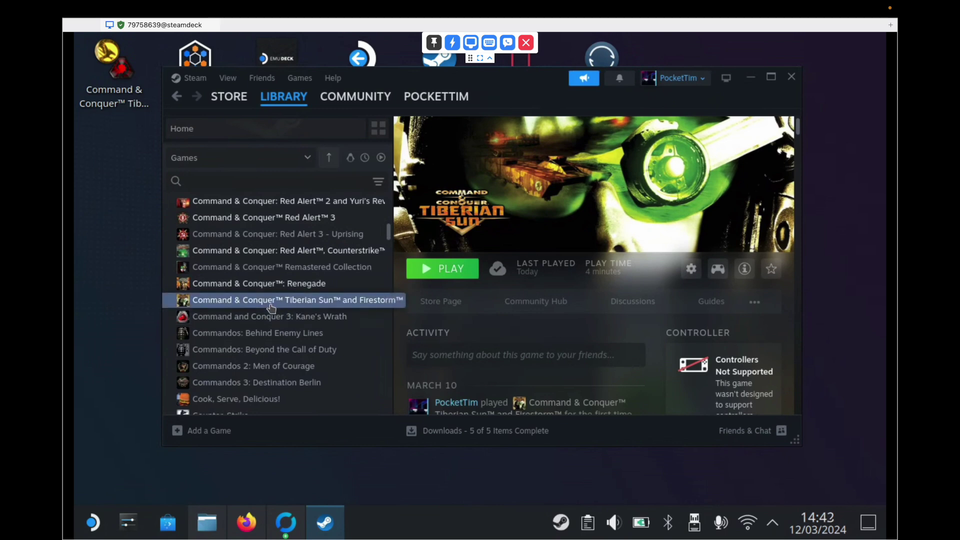
pyautogui.rightClick(271, 305)
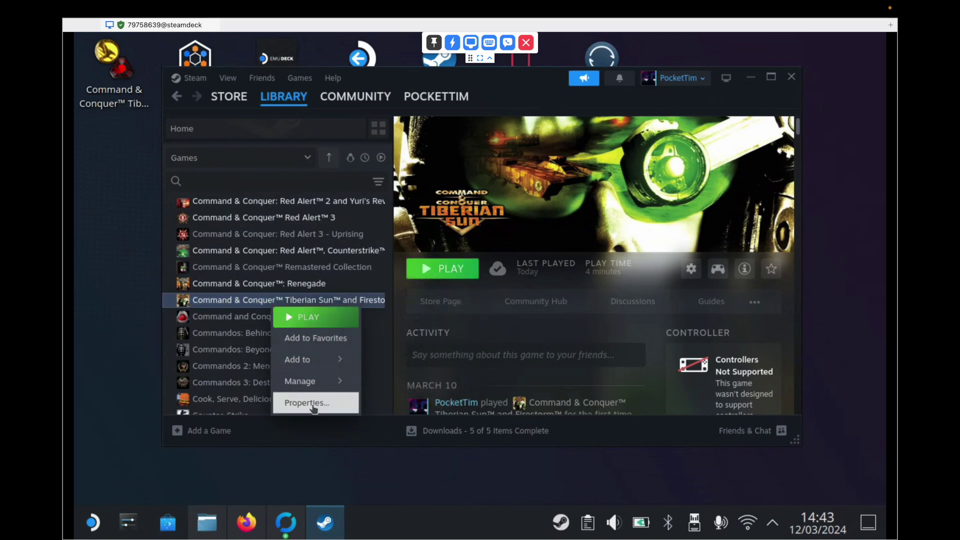
pyautogui.click(310, 403)
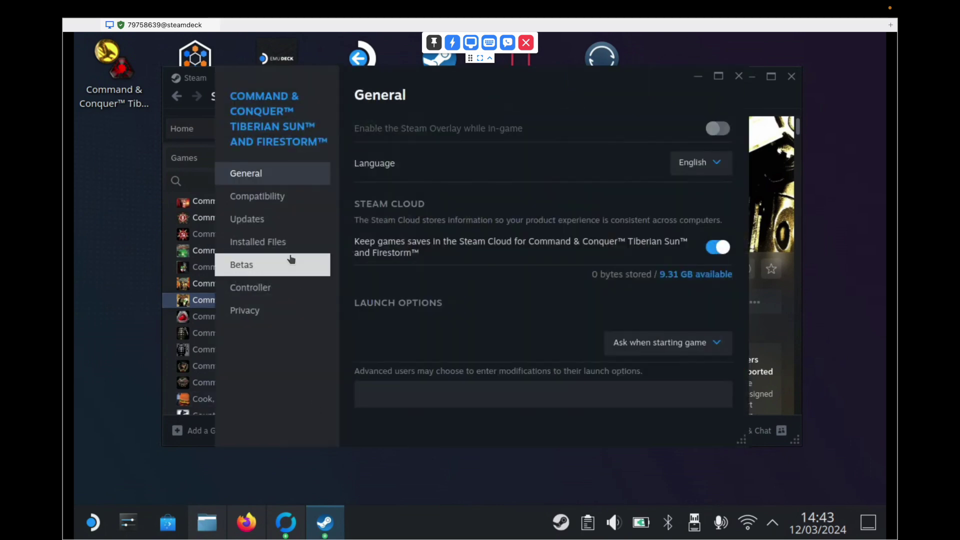
pyautogui.click(268, 196)
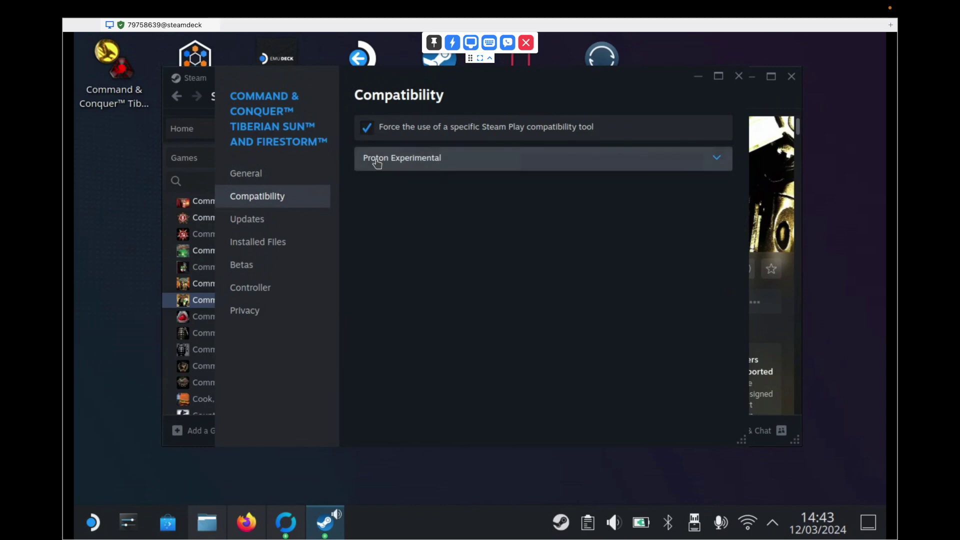
pyautogui.click(367, 128)
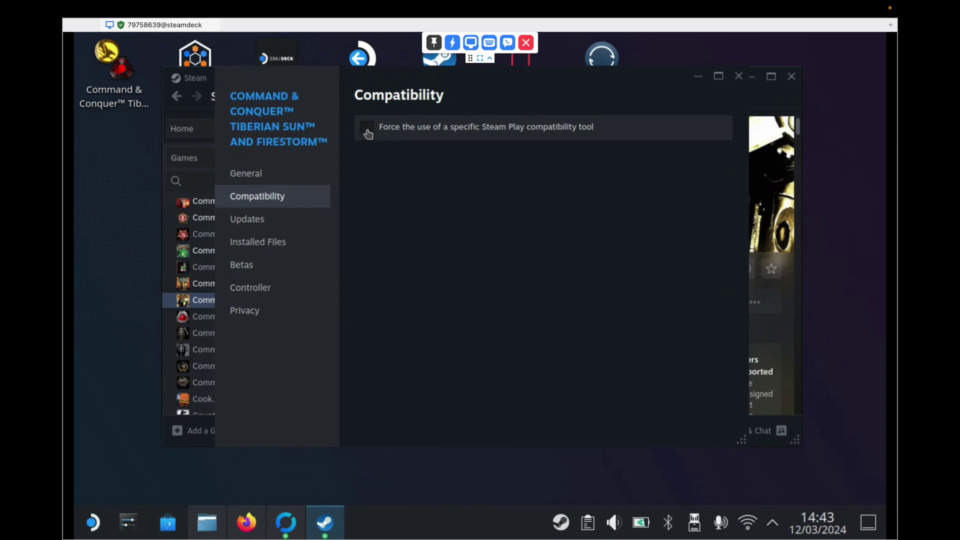
pyautogui.click(367, 131)
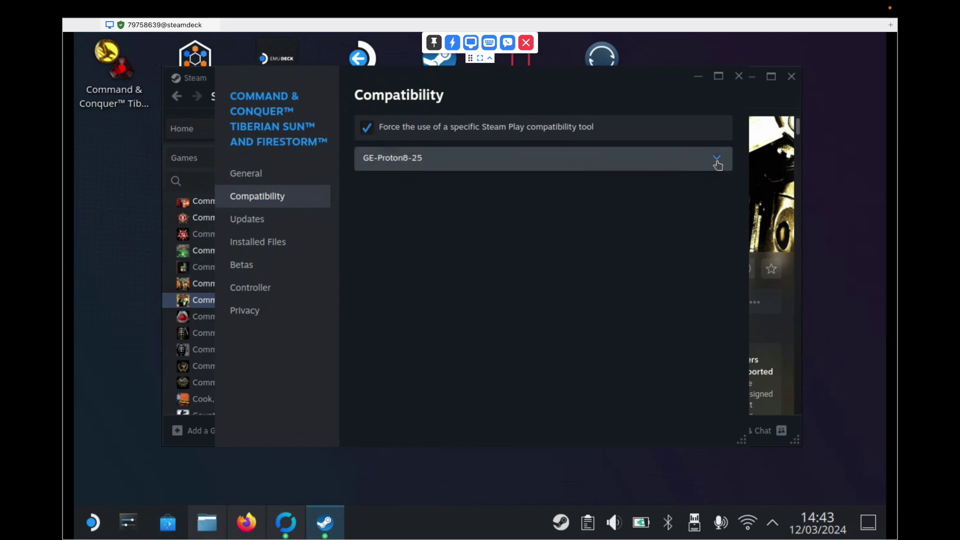
pyautogui.click(717, 161)
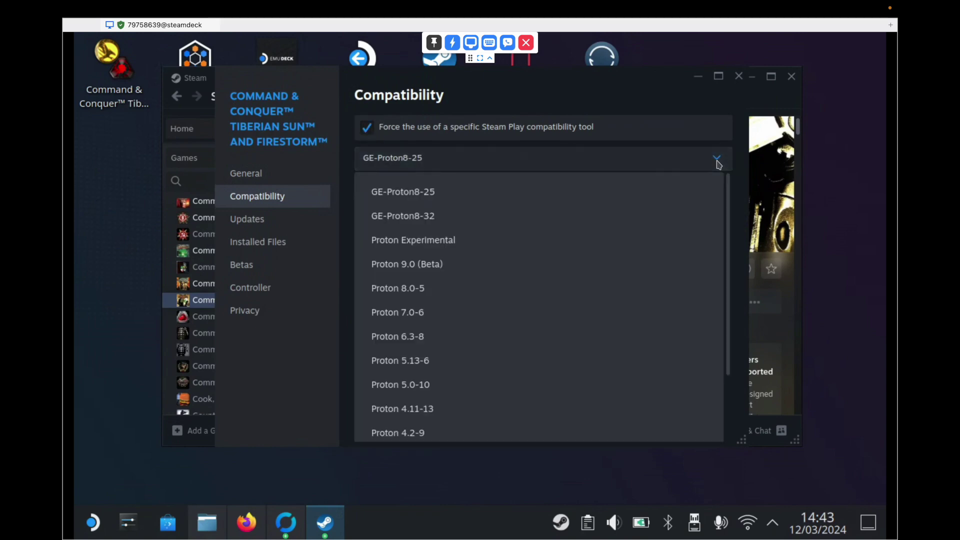
pyautogui.click(406, 242)
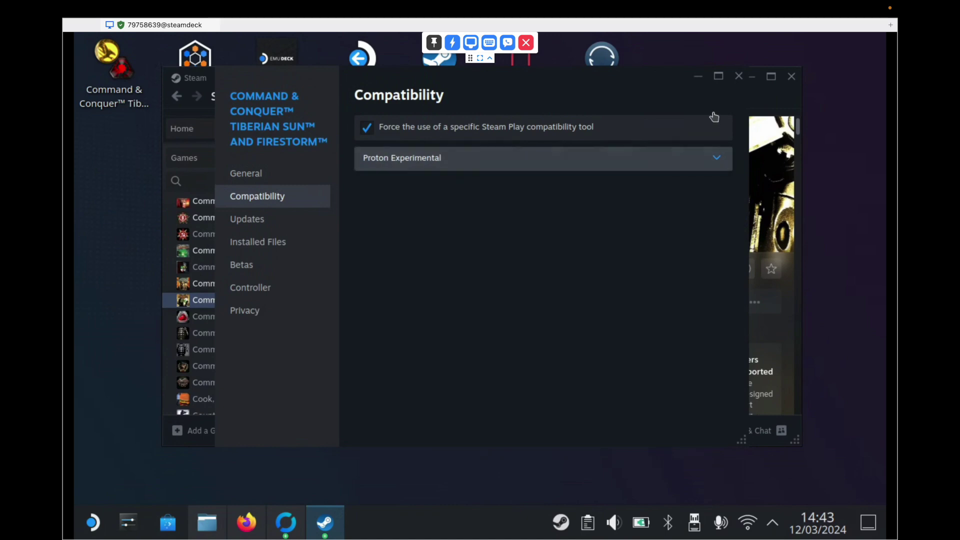
pyautogui.click(738, 78)
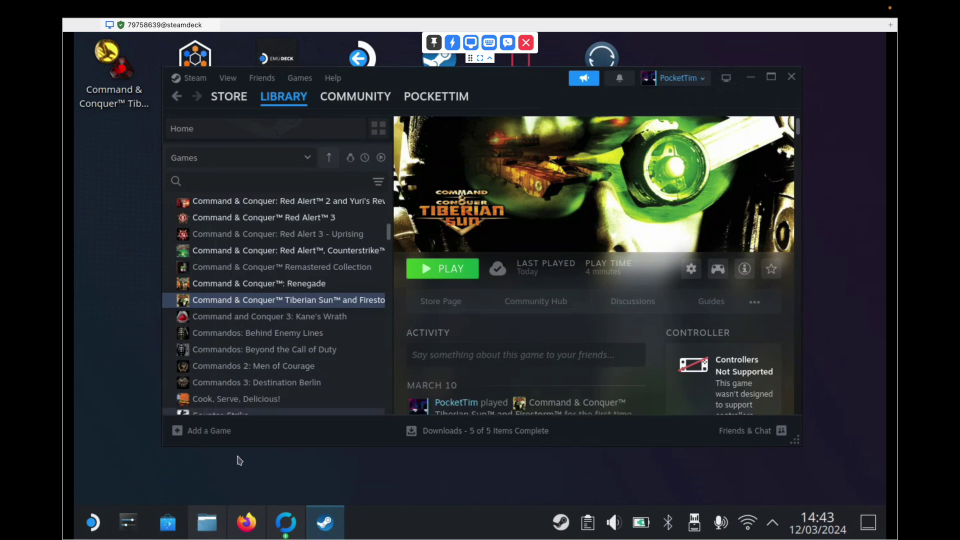
# Step: Add cnc-ddraw config.exe from the Tiberian Sun game folder to Steam and minimize the folder window
pyautogui.click(210, 523)
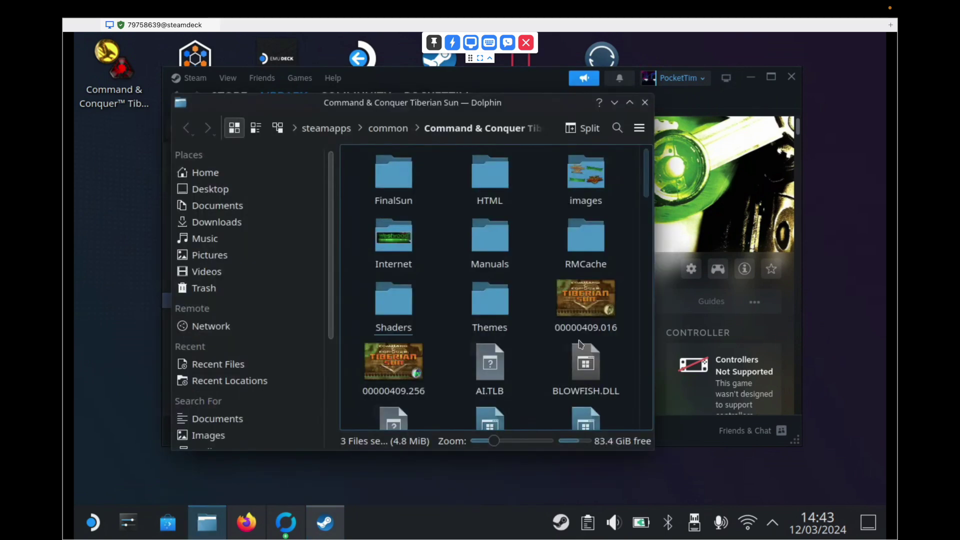
pyautogui.scroll(-5, 647, 189)
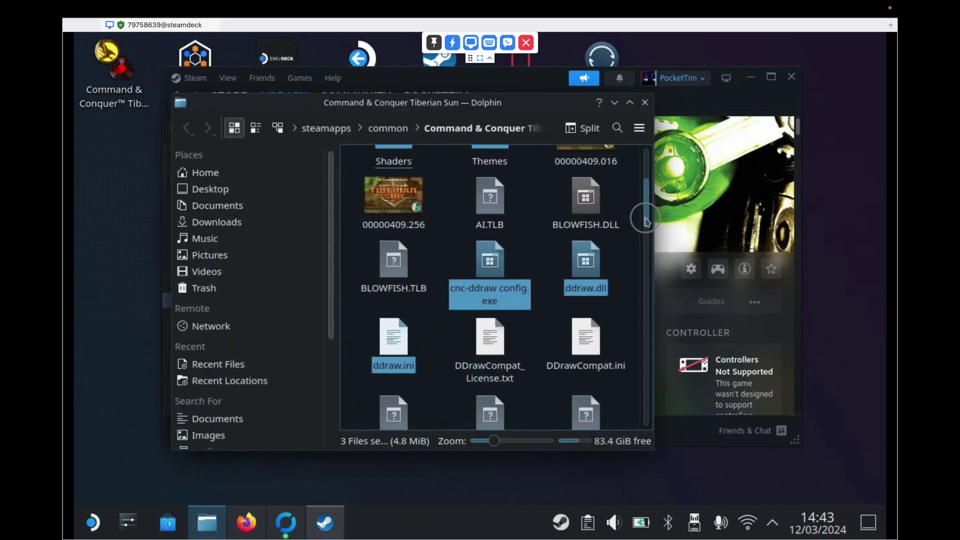
pyautogui.click(548, 284)
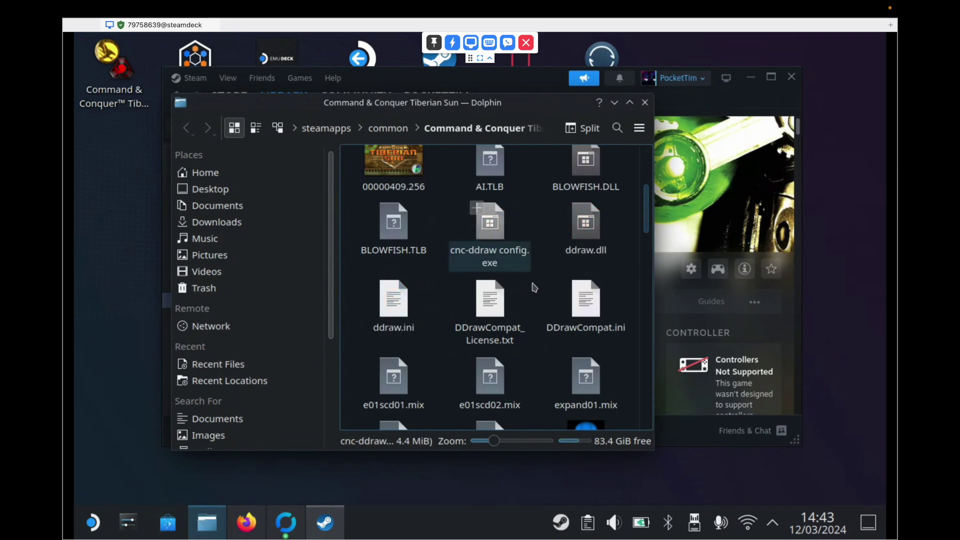
pyautogui.rightClick(495, 237)
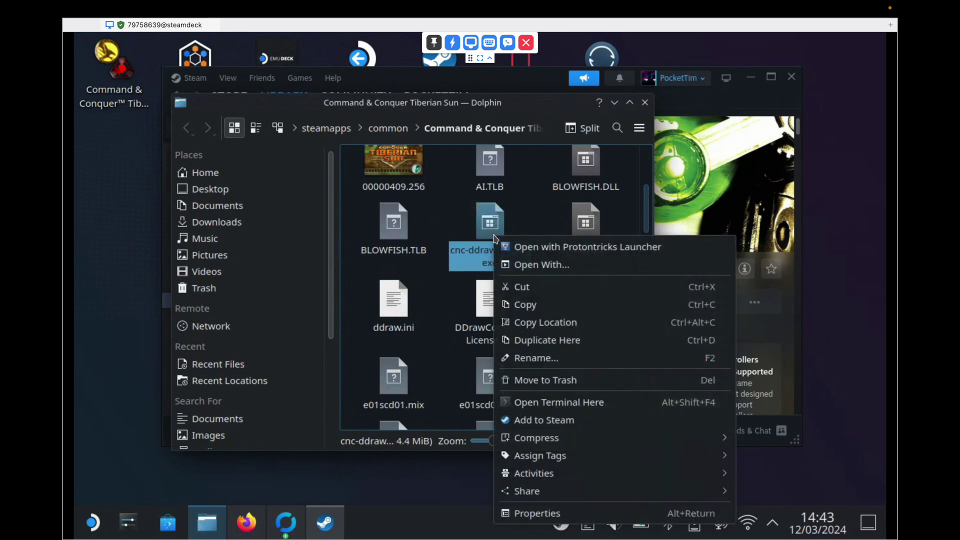
pyautogui.click(537, 420)
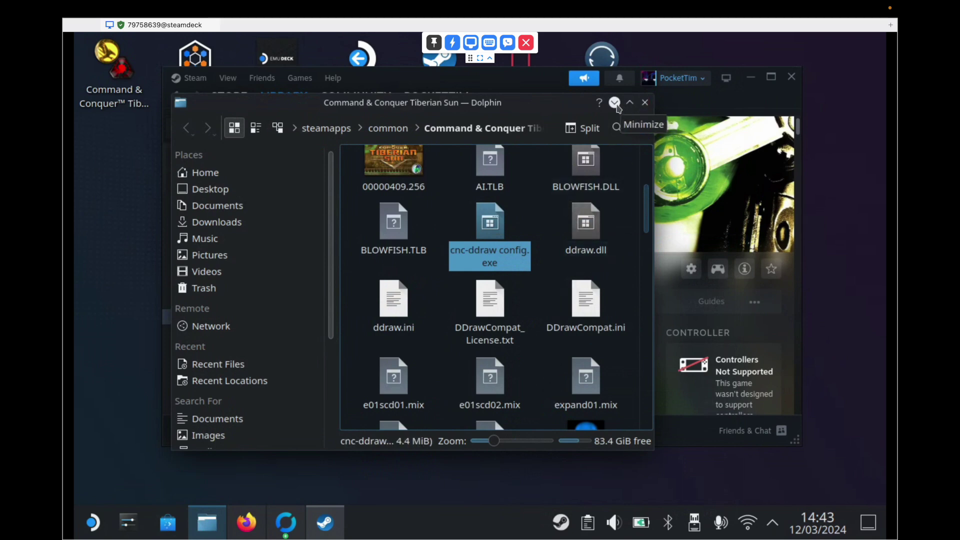
pyautogui.click(615, 103)
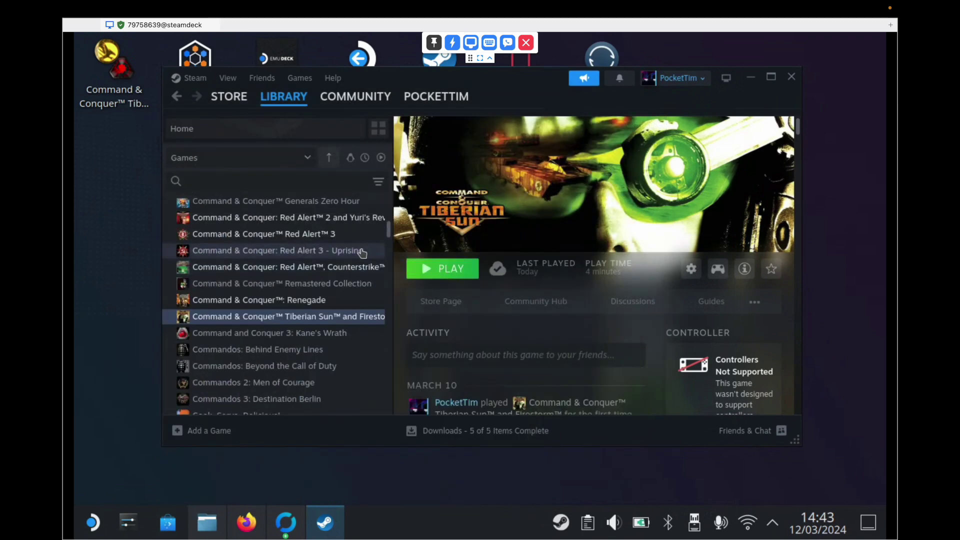
# Step: Force the cnc-ddraw config.exe library entry to use Proton Experimental as its compatibility tool and close its properties
pyautogui.scroll(1, 389, 231)
pyautogui.scroll(4, 388, 232)
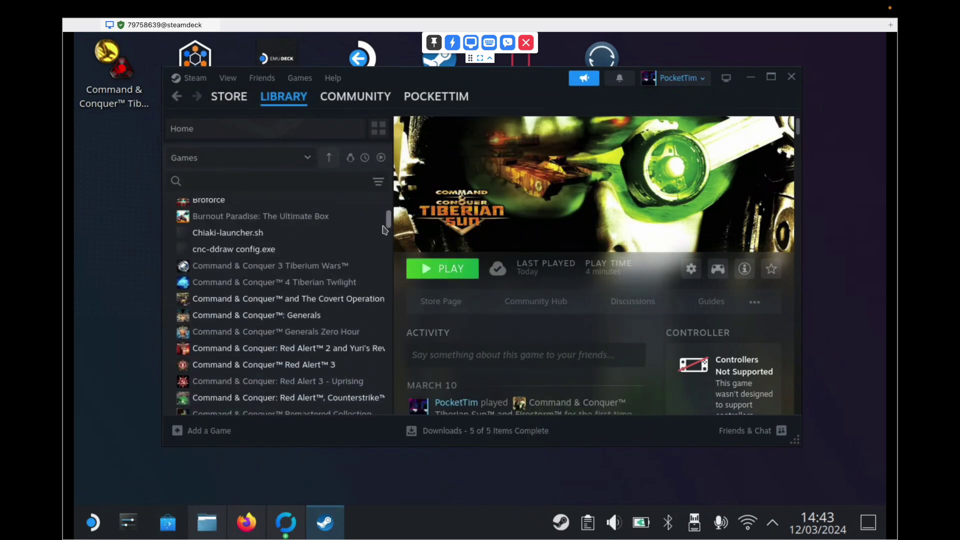
pyautogui.click(215, 254)
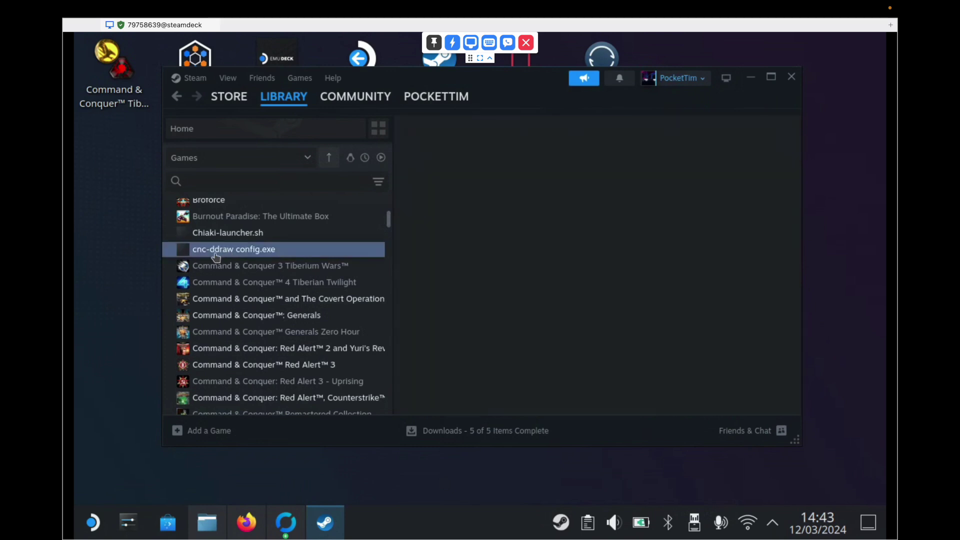
pyautogui.rightClick(253, 255)
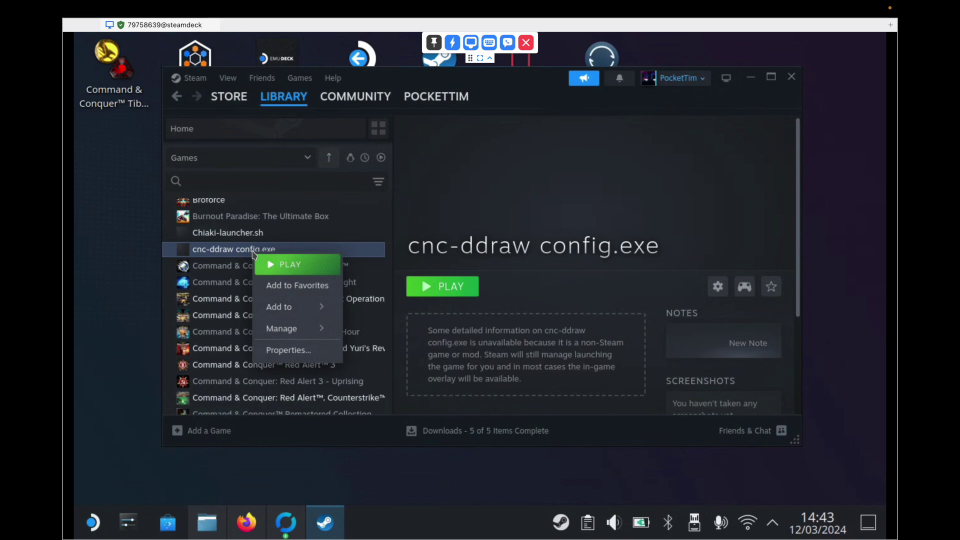
pyautogui.click(300, 352)
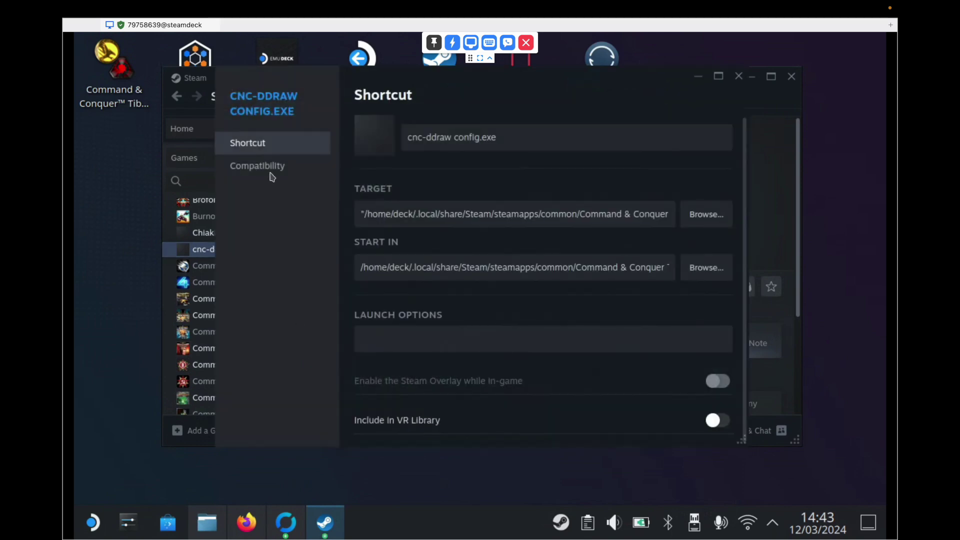
pyautogui.click(271, 170)
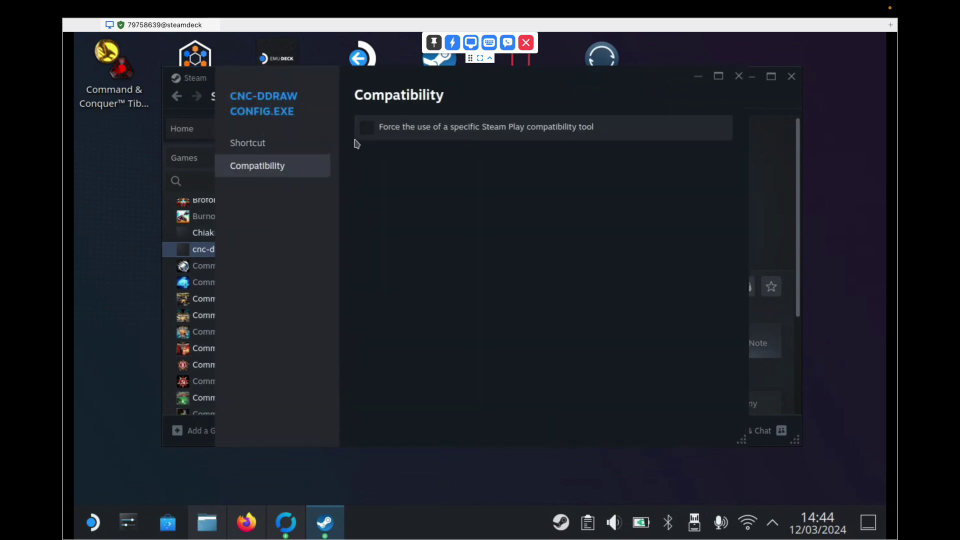
pyautogui.click(368, 129)
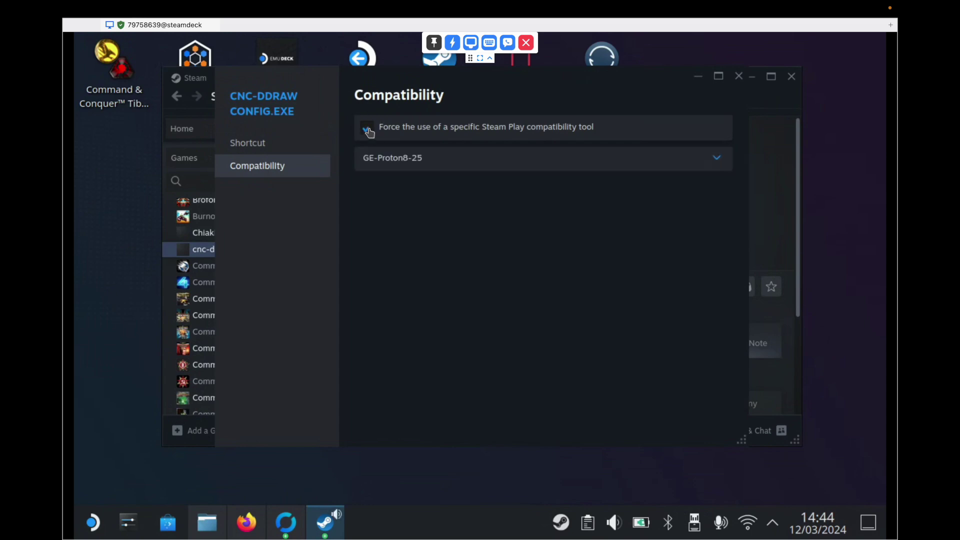
pyautogui.click(469, 159)
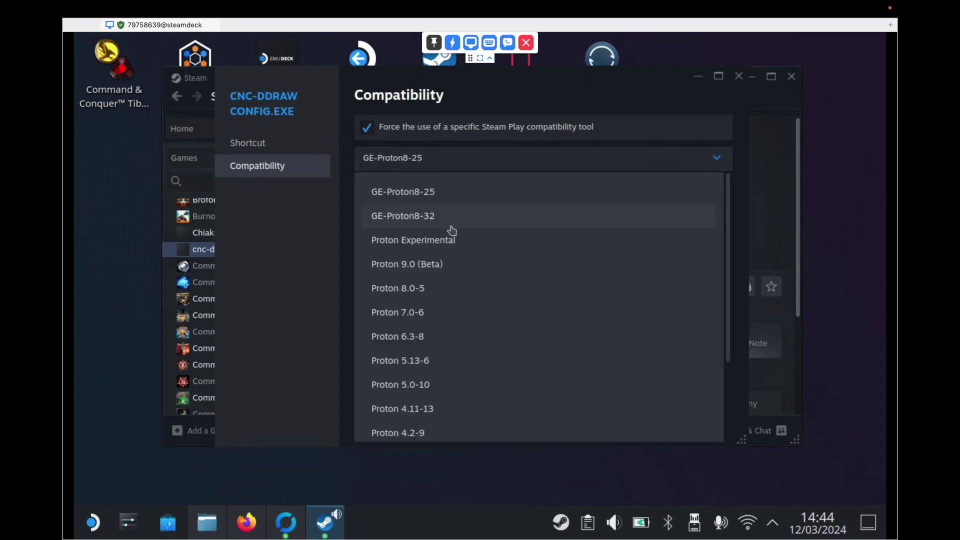
pyautogui.click(460, 244)
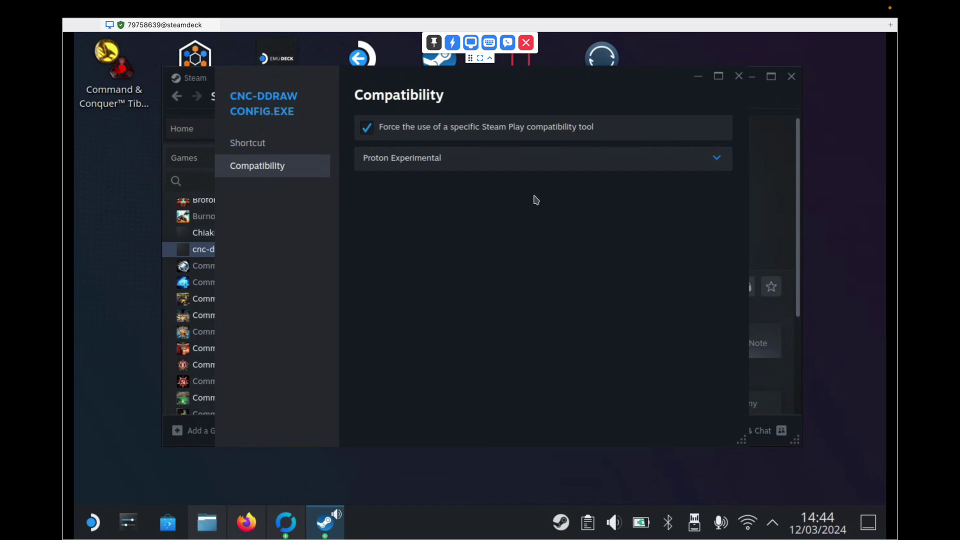
pyautogui.click(738, 78)
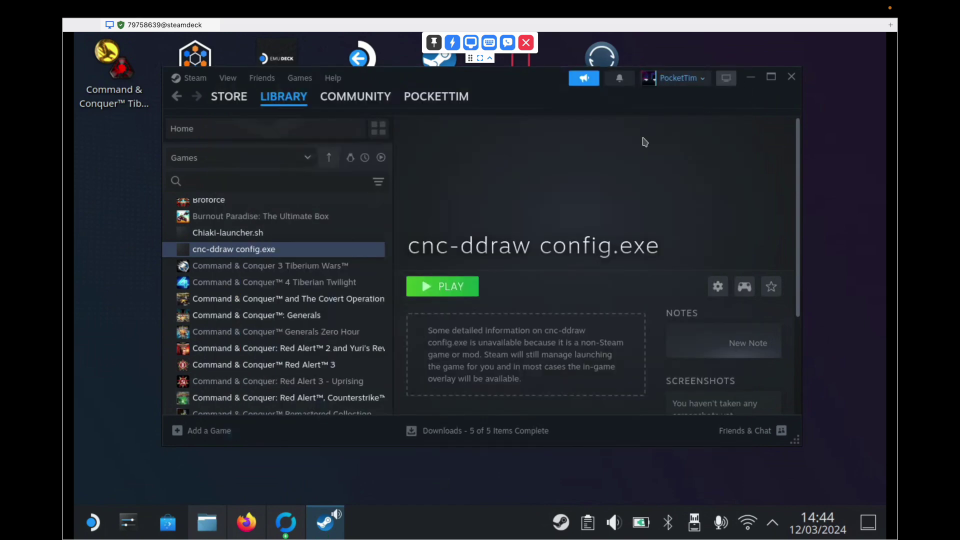
# Step: Launch cnc-ddraw config.exe from the Steam library and agree to add the DLL override in winecfg
pyautogui.click(449, 291)
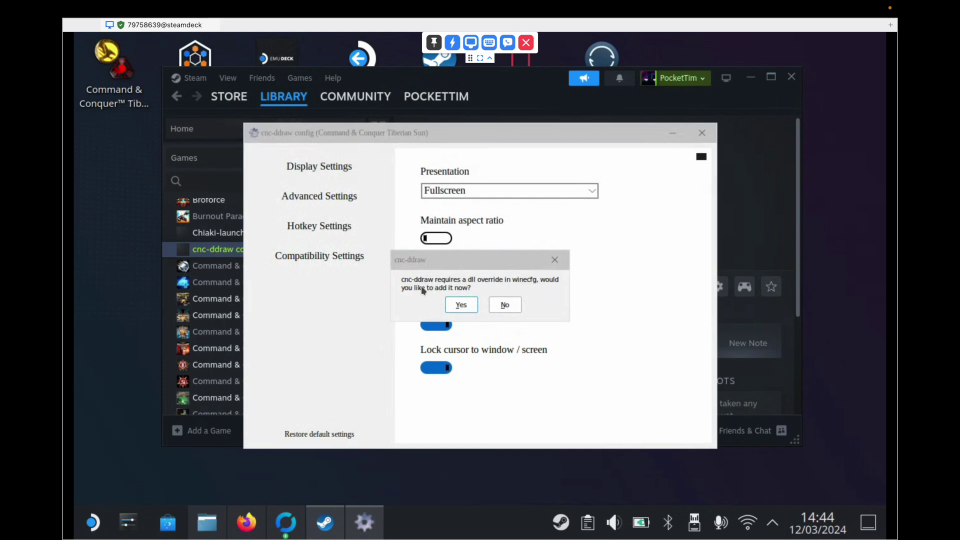
pyautogui.click(466, 305)
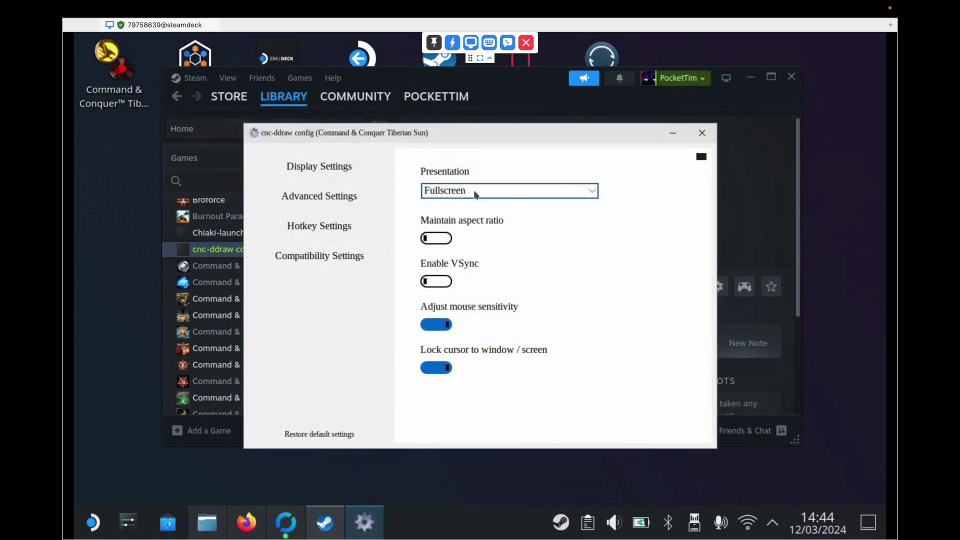
# Step: Enable Maintain aspect ratio in the cnc-ddraw display settings and set the renderer to GDI in the advanced settings
pyautogui.click(443, 243)
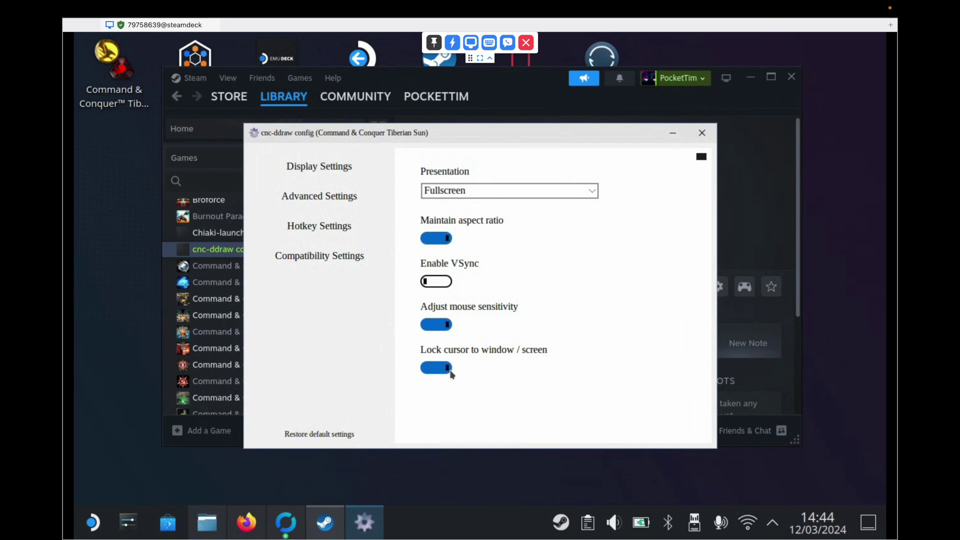
pyautogui.click(350, 205)
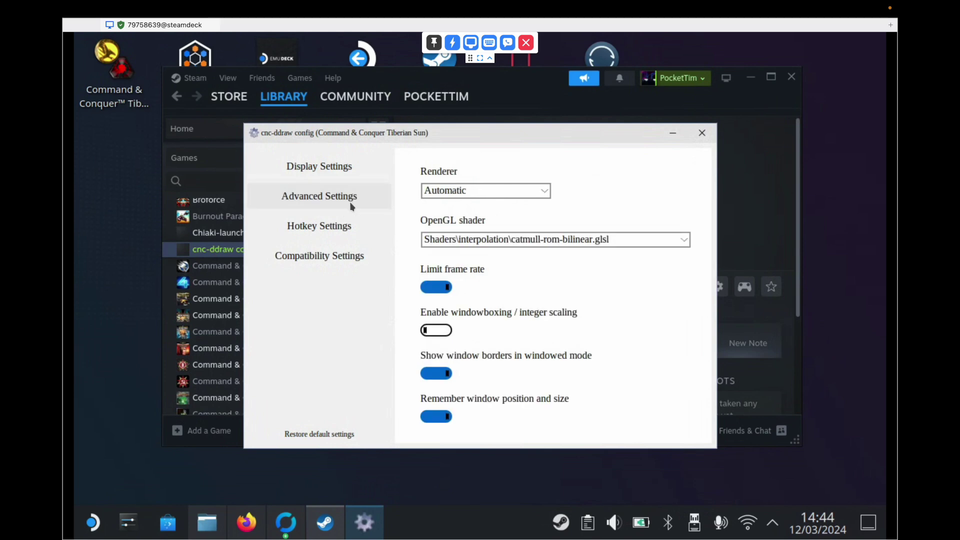
pyautogui.click(544, 192)
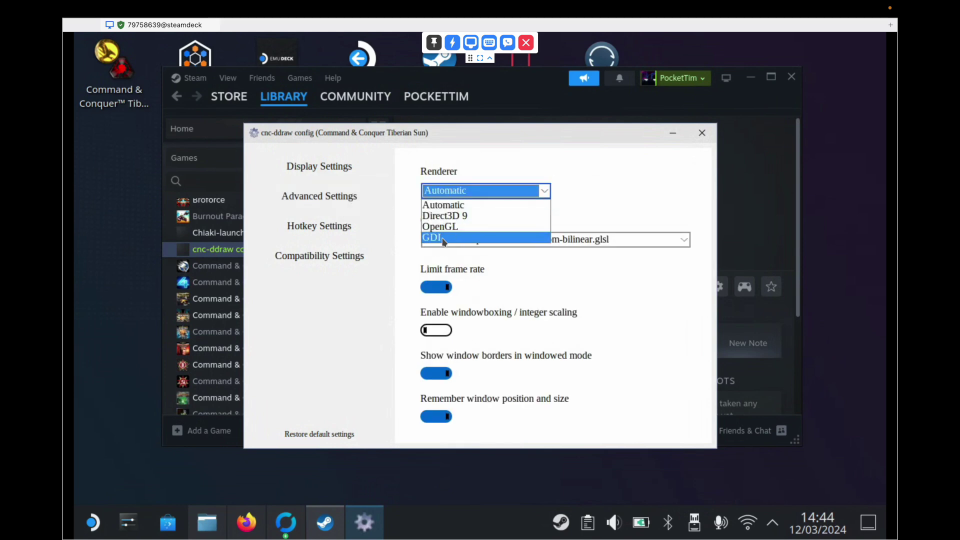
pyautogui.click(444, 238)
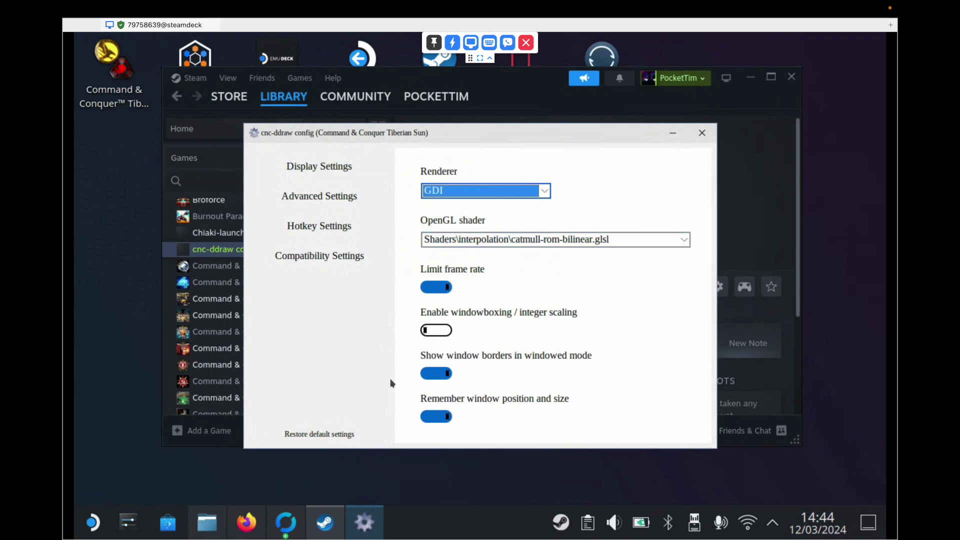
# Step: Review the hotkey, compatibility, display and advanced settings in the cnc-ddraw configuration
pyautogui.click(333, 236)
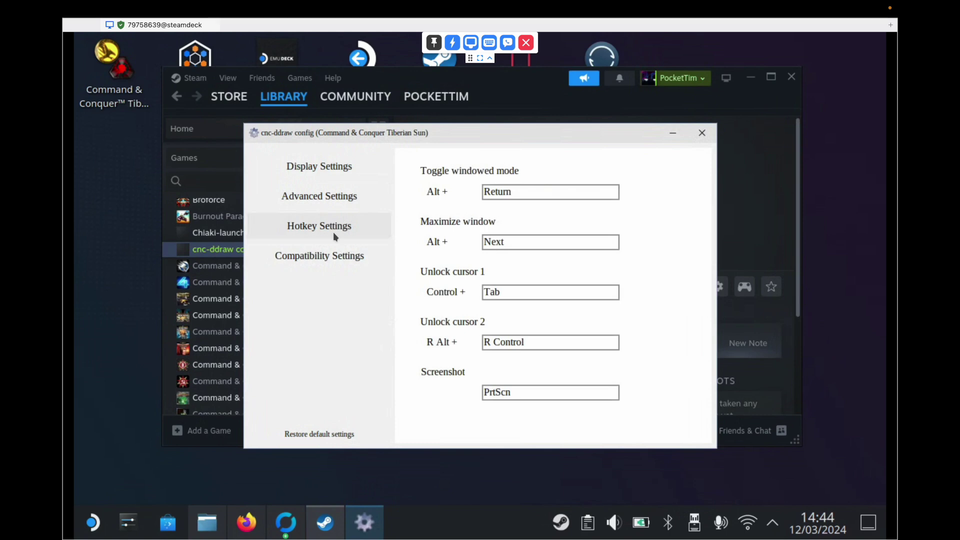
pyautogui.click(329, 257)
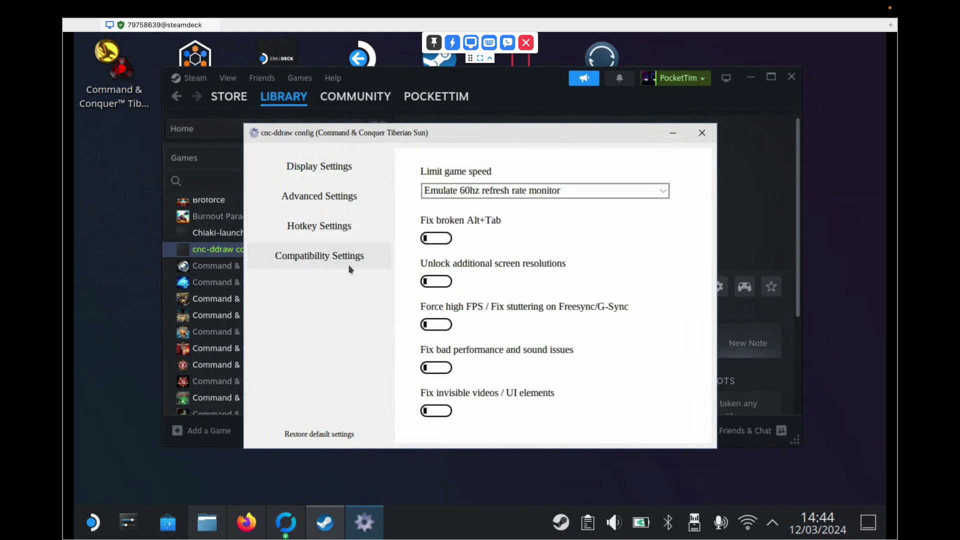
pyautogui.click(344, 169)
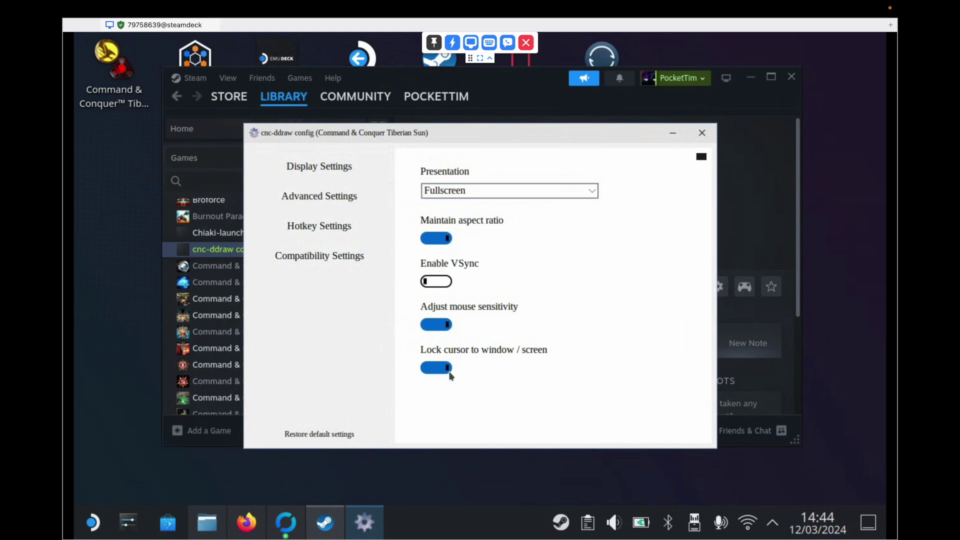
pyautogui.click(355, 198)
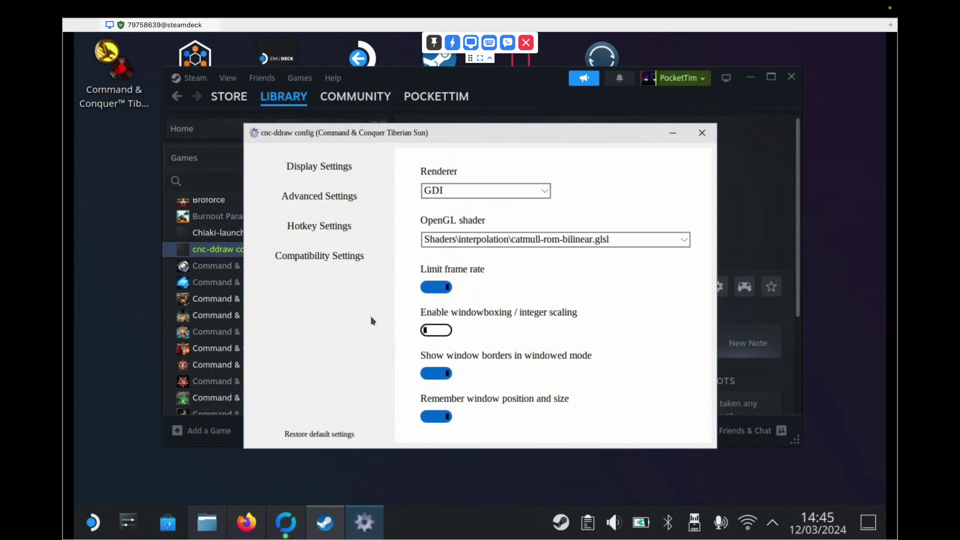
pyautogui.click(334, 231)
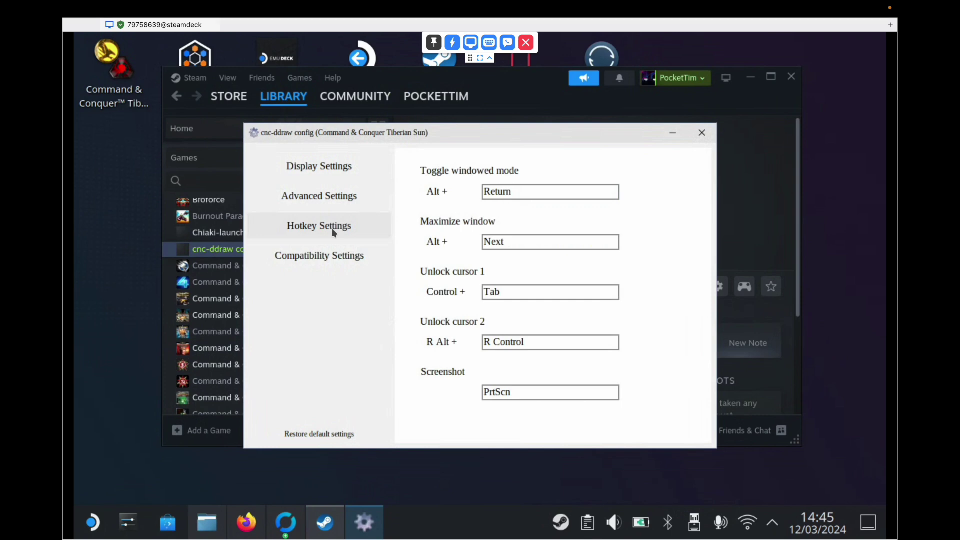
# Step: Check the compatibility settings, close the cnc-ddraw configuration, and remove the non-Steam entry cnc-ddraw config.exe from the Steam library
pyautogui.click(343, 255)
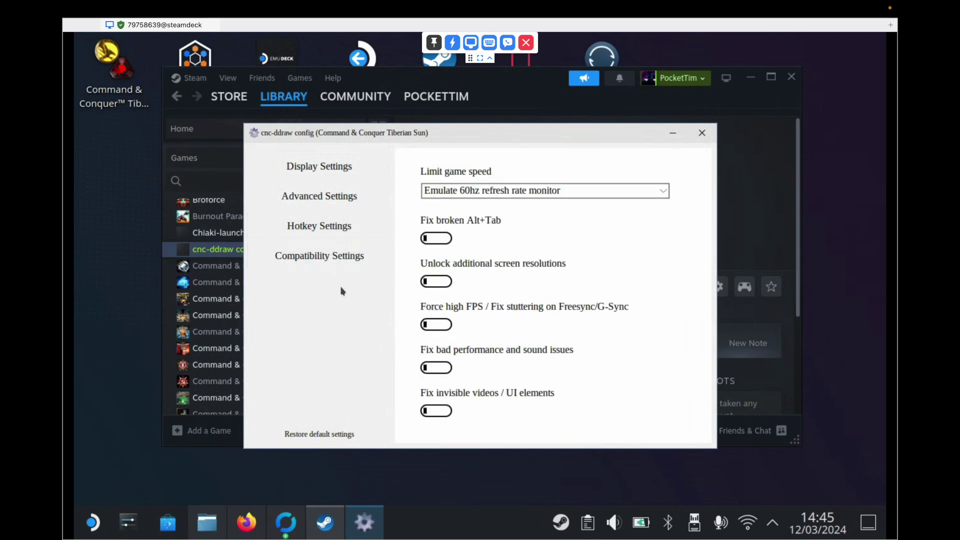
pyautogui.click(702, 133)
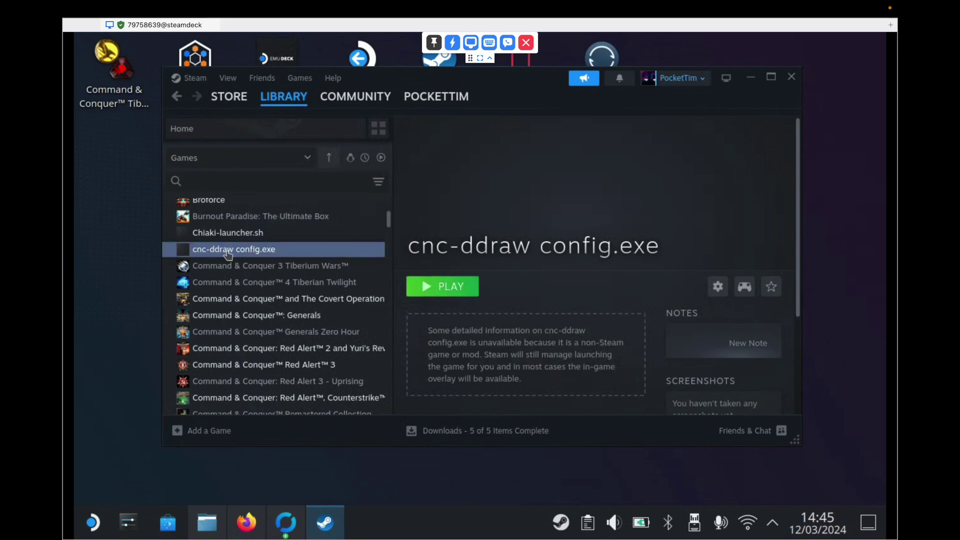
pyautogui.click(256, 249)
pyautogui.rightClick(255, 250)
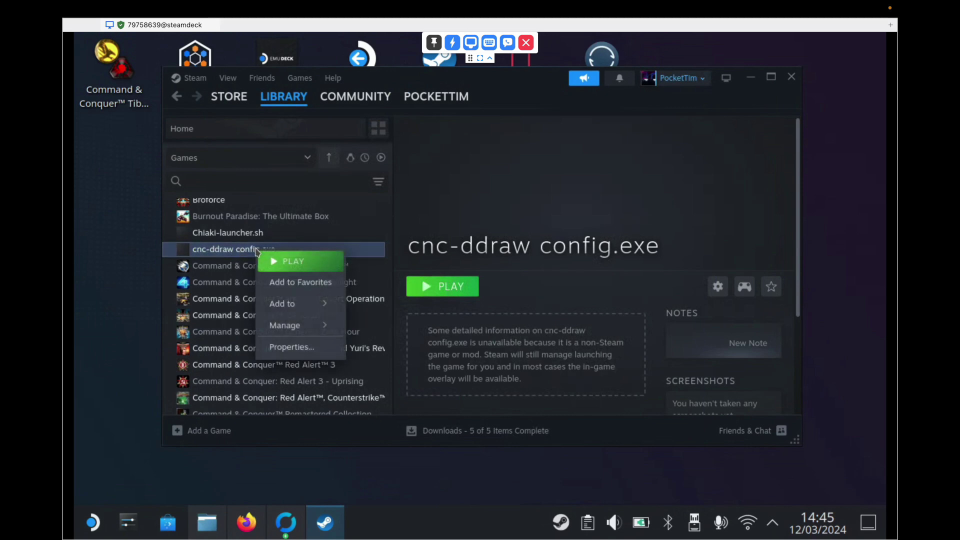
pyautogui.moveTo(286, 329)
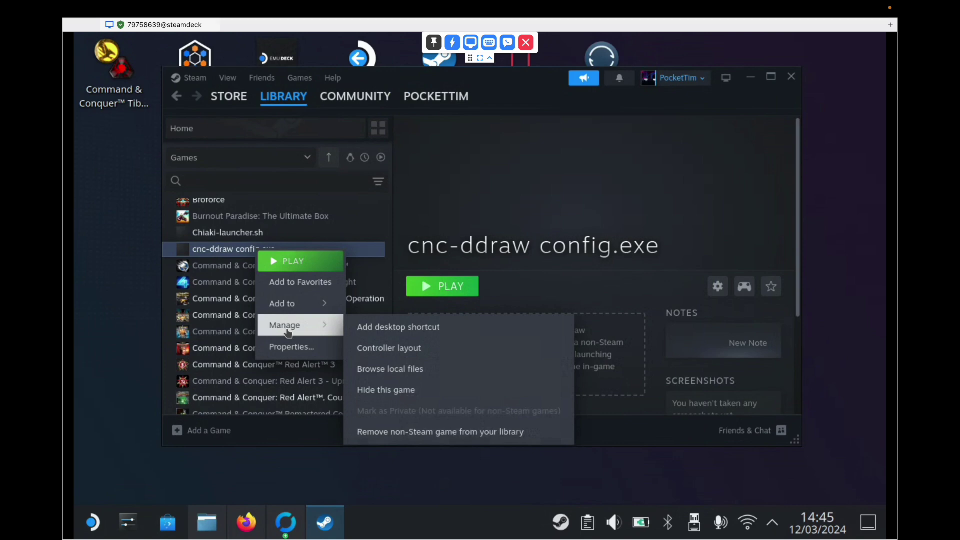
pyautogui.click(426, 437)
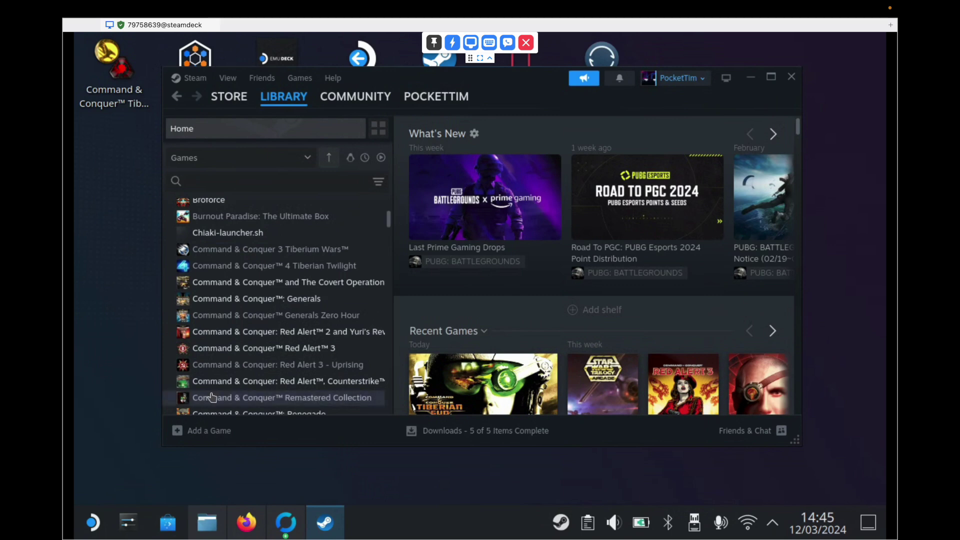
# Step: Switch to the file manager and open ddraw.ini from the Command & Conquer Tiberian Sun game folder
pyautogui.click(212, 525)
pyautogui.click(447, 299)
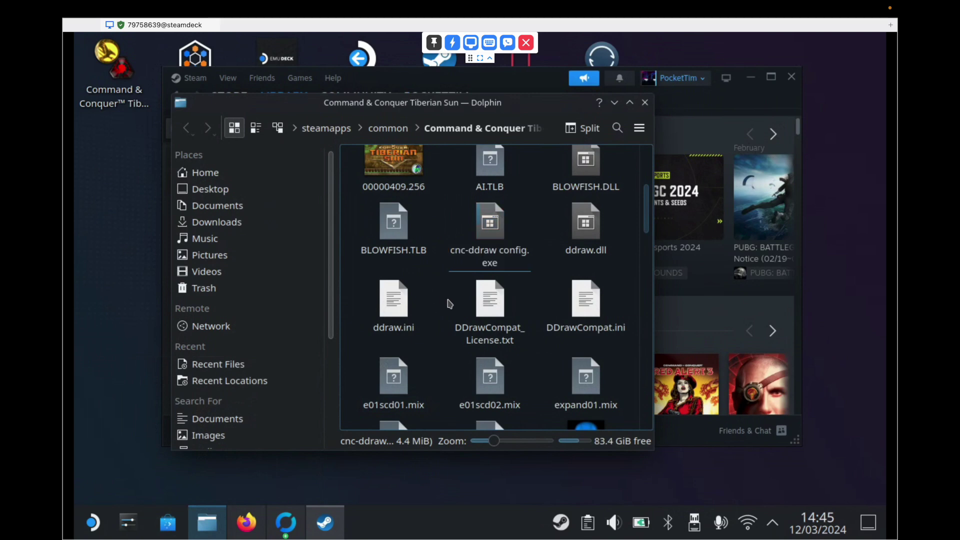
pyautogui.moveTo(645, 222)
pyautogui.mouseDown()
pyautogui.moveTo(648, 294)
pyautogui.moveTo(646, 233)
pyautogui.mouseUp()
pyautogui.click(424, 305)
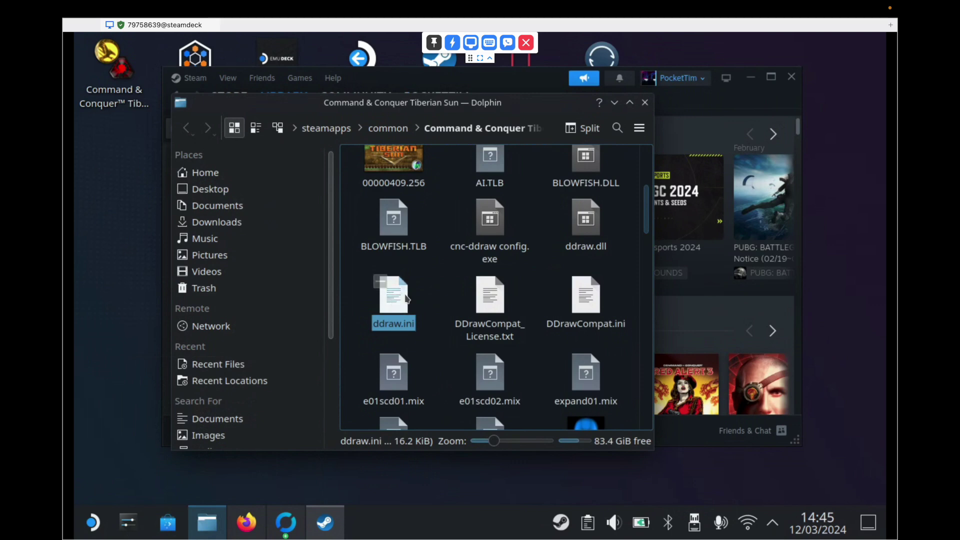
pyautogui.doubleClick(406, 298)
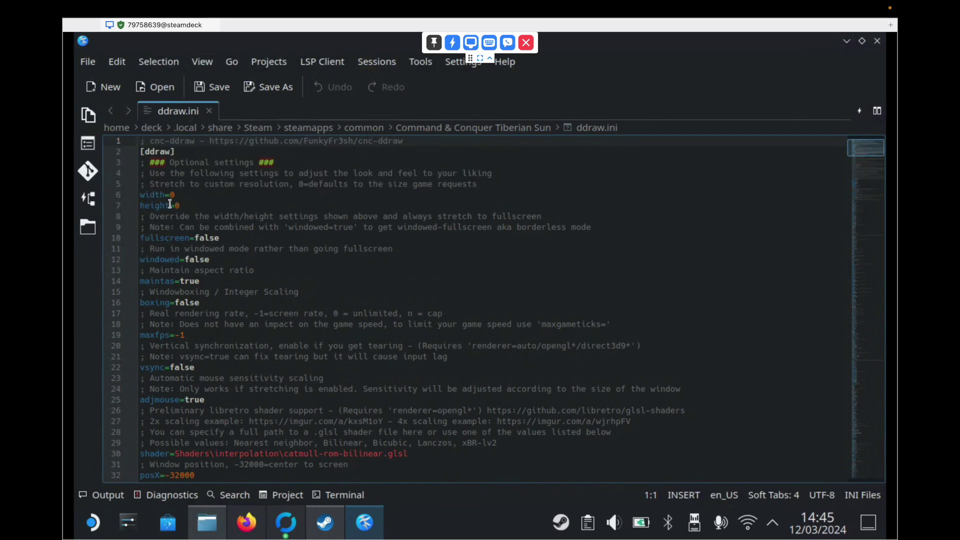
# Step: Set width to 1280 and height to 800 in ddraw.ini, then save and close the file
pyautogui.click(178, 195)
pyautogui.press('BackSpace')
pyautogui.write('1280')
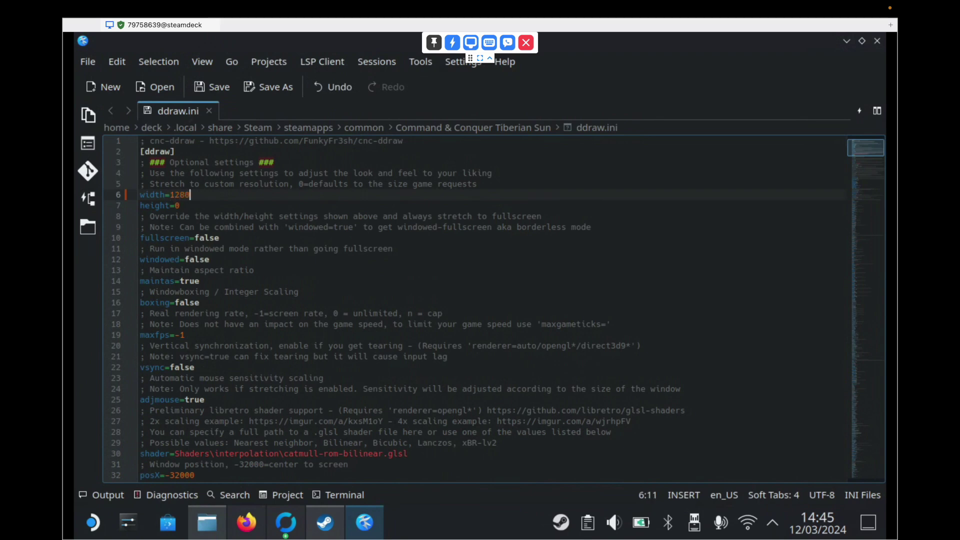
pyautogui.click(190, 207)
pyautogui.press('BackSpace')
pyautogui.write('800')
pyautogui.click(217, 92)
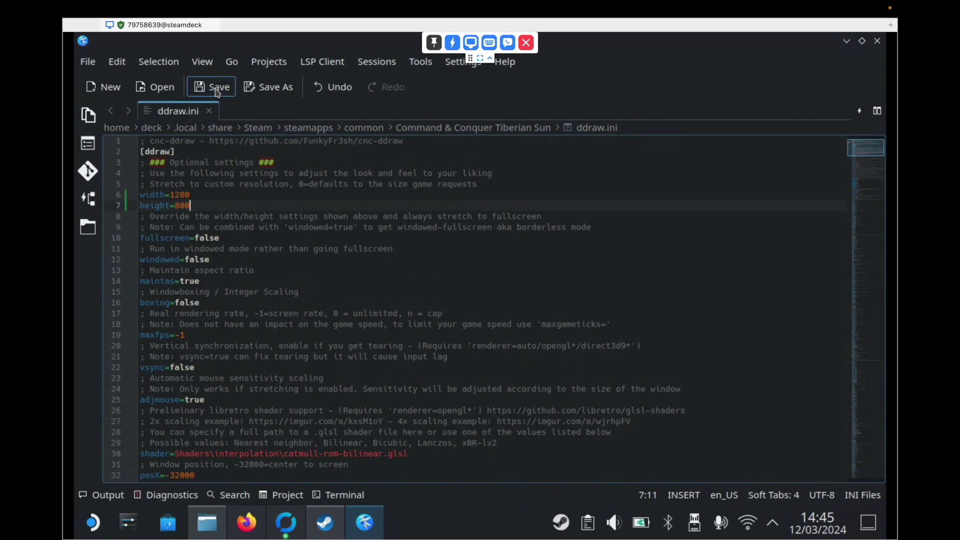
pyautogui.click(877, 41)
# Step: Open SUN.INI from the Tiberian Sun game folder and set ScreenWidth to 1280 in its Video section
pyautogui.moveTo(645, 210); pyautogui.dragTo(646, 391)
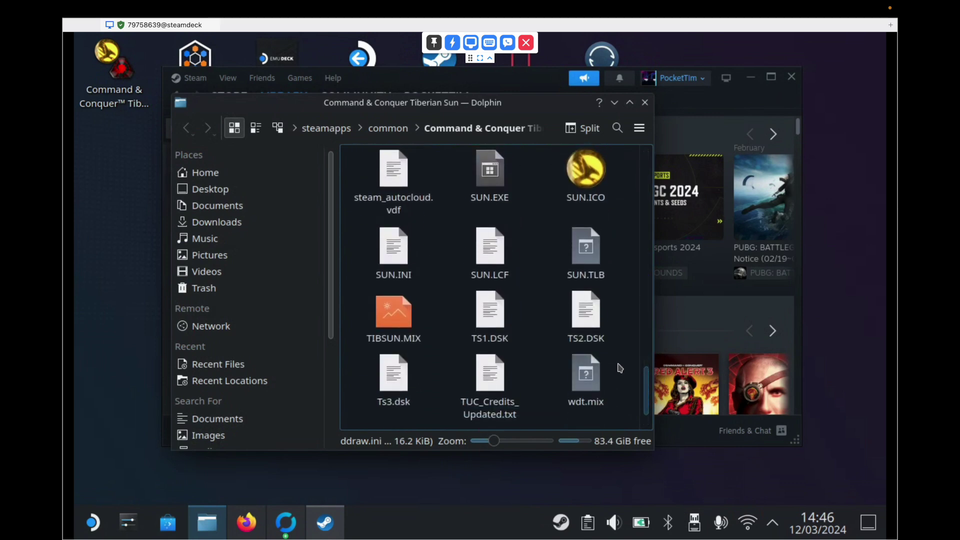
pyautogui.doubleClick(394, 250)
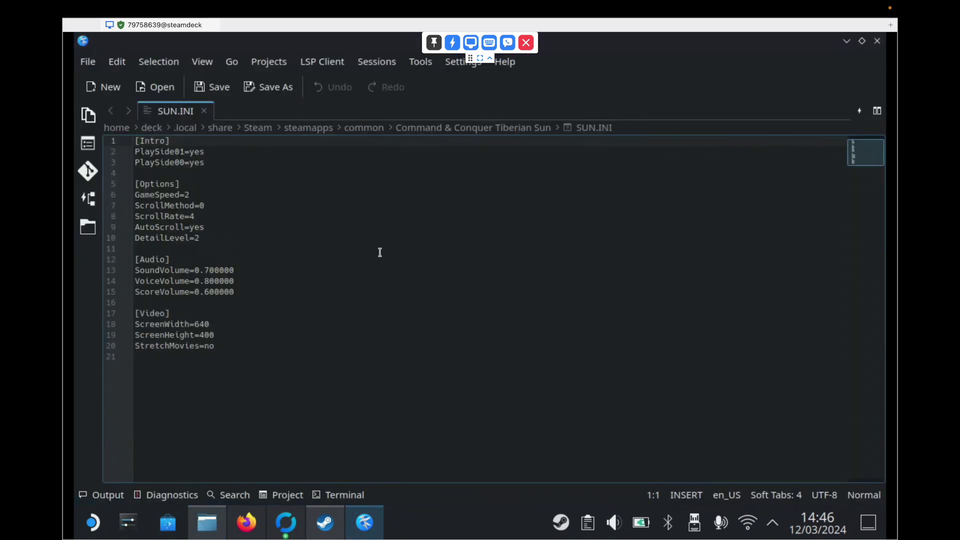
pyautogui.click(187, 324)
pyautogui.click(214, 324)
pyautogui.press('BackSpace')
pyautogui.press('BackSpace')
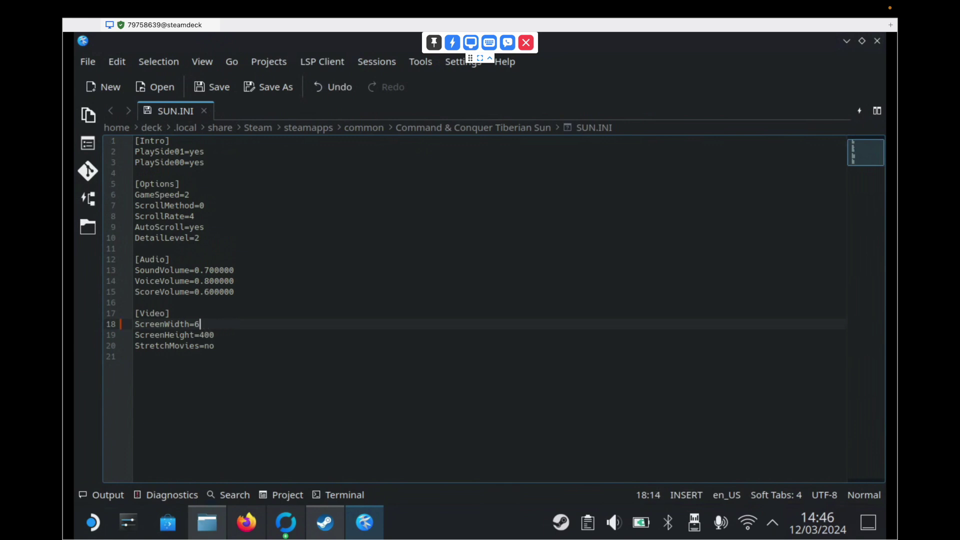
pyautogui.write('1280')
# Step: Set ScreenHeight to 800 in SUN.INI, save the file, and close the editor and the file manager
pyautogui.click(216, 333)
pyautogui.press('BackSpace')
pyautogui.press('BackSpace')
pyautogui.write('00')
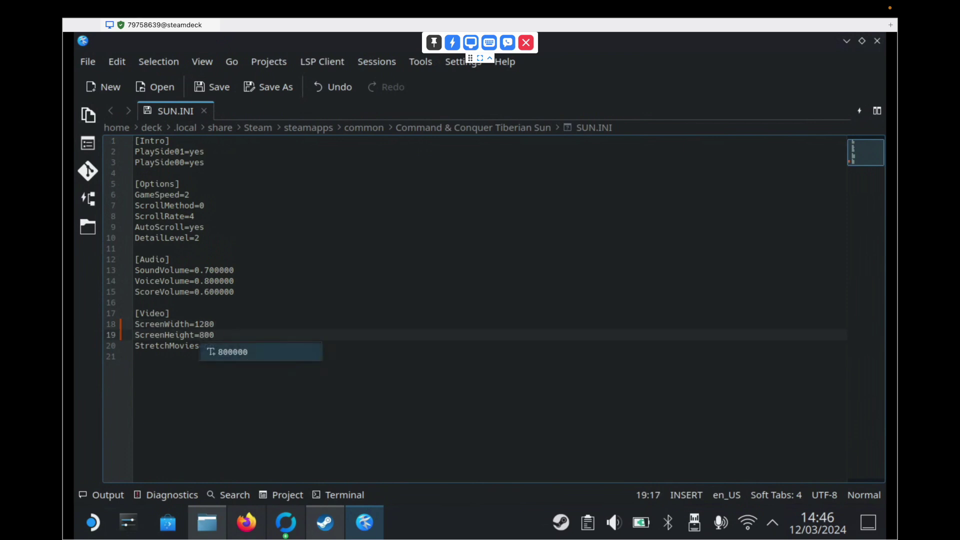
pyautogui.click(279, 259)
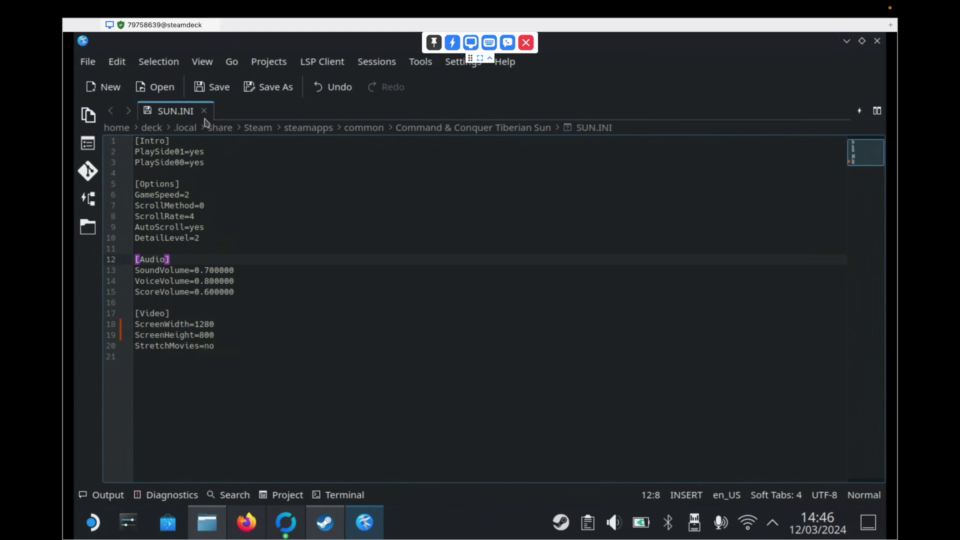
pyautogui.click(224, 92)
pyautogui.click(877, 43)
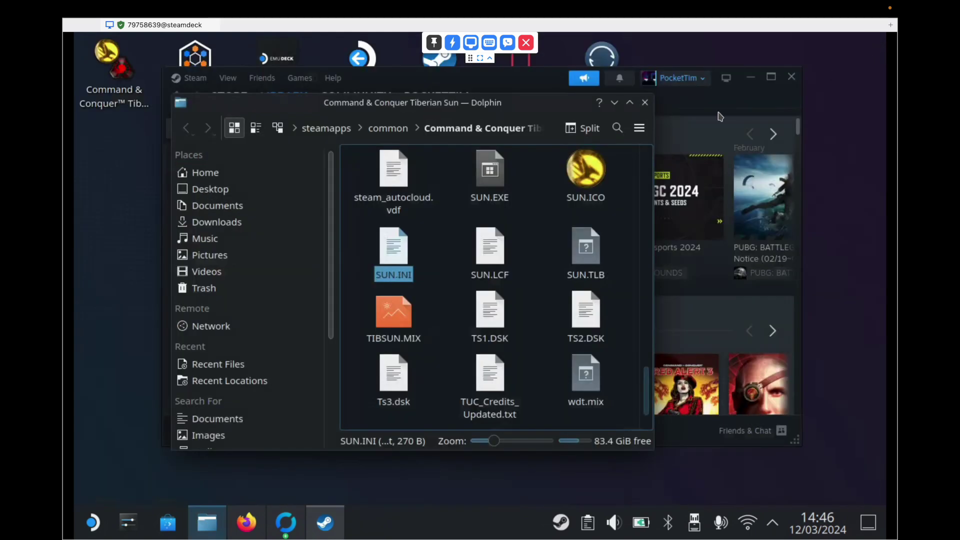
pyautogui.click(644, 101)
# Step: Launch Tiberian Sun and Firestorm from the Steam library with the Play Command & Conquer Tiberian Sun option and start a Tiberian Sun skirmish
pyautogui.moveTo(530, 80); pyautogui.dragTo(480, 75)
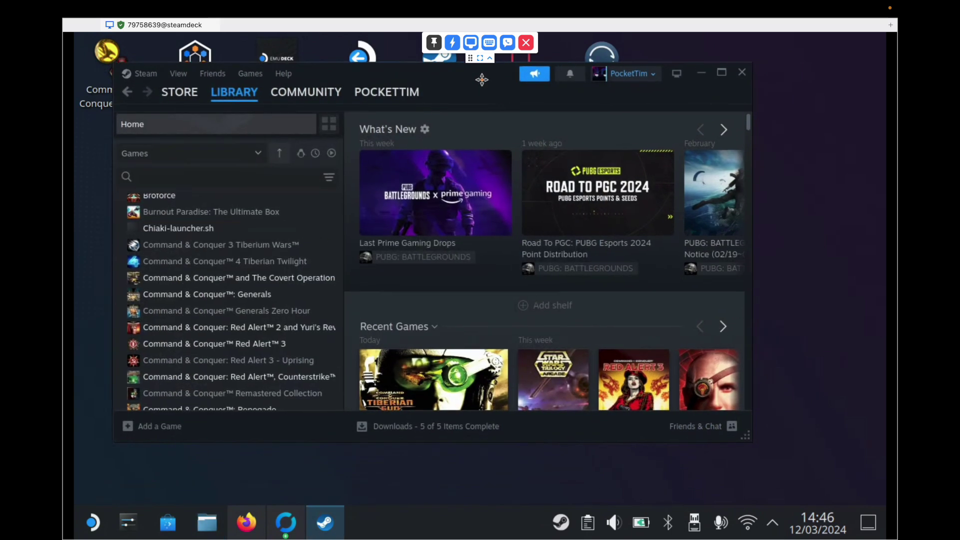
pyautogui.moveTo(339, 215); pyautogui.dragTo(340, 226)
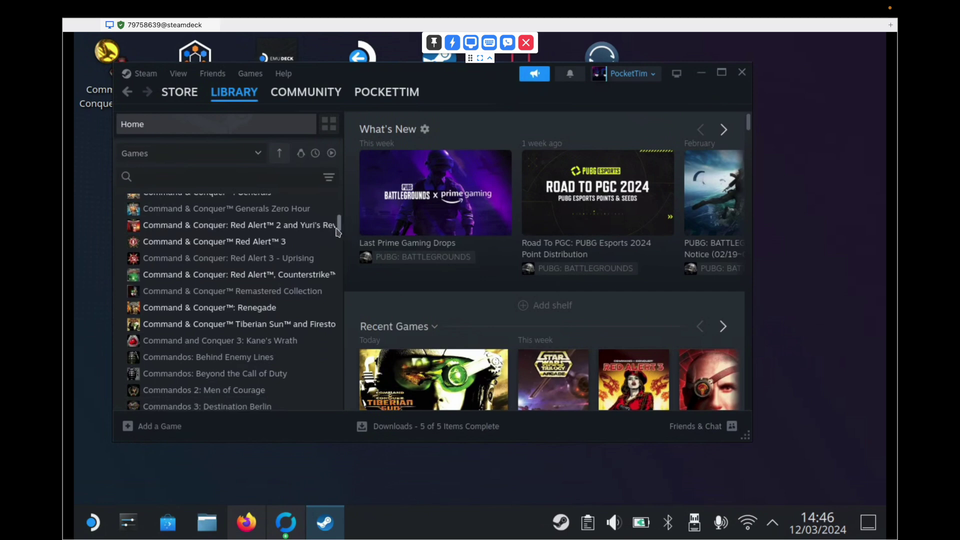
pyautogui.click(251, 334)
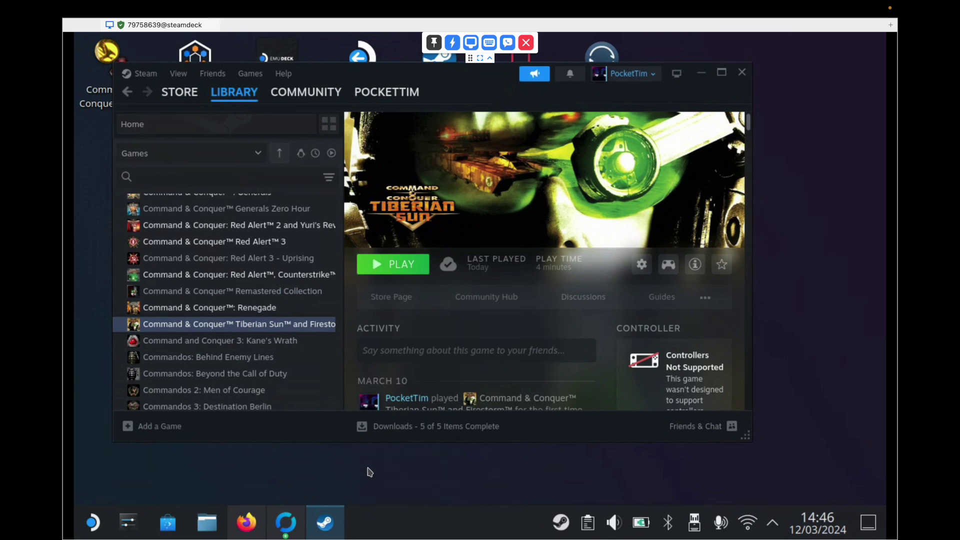
pyautogui.click(397, 274)
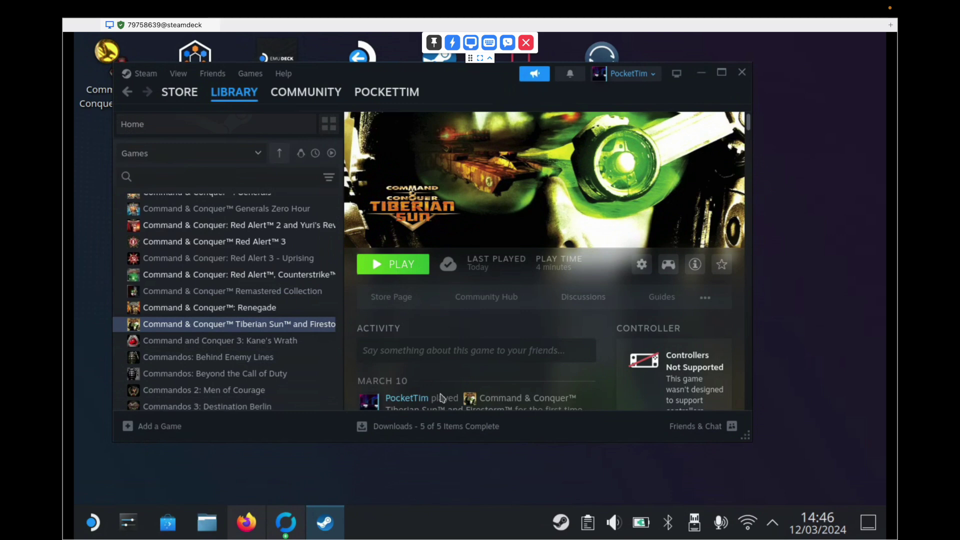
pyautogui.press('XF86AudioLowerVolume')
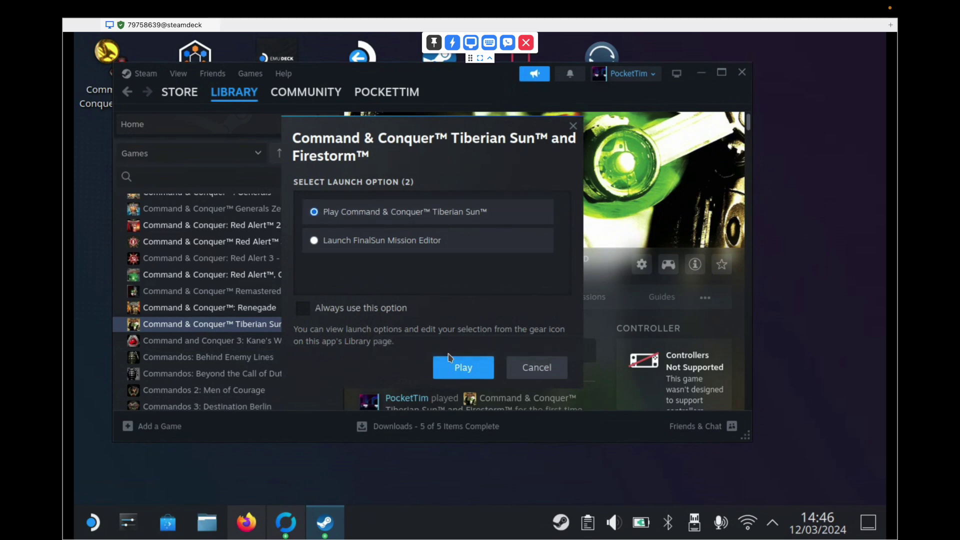
pyautogui.click(462, 370)
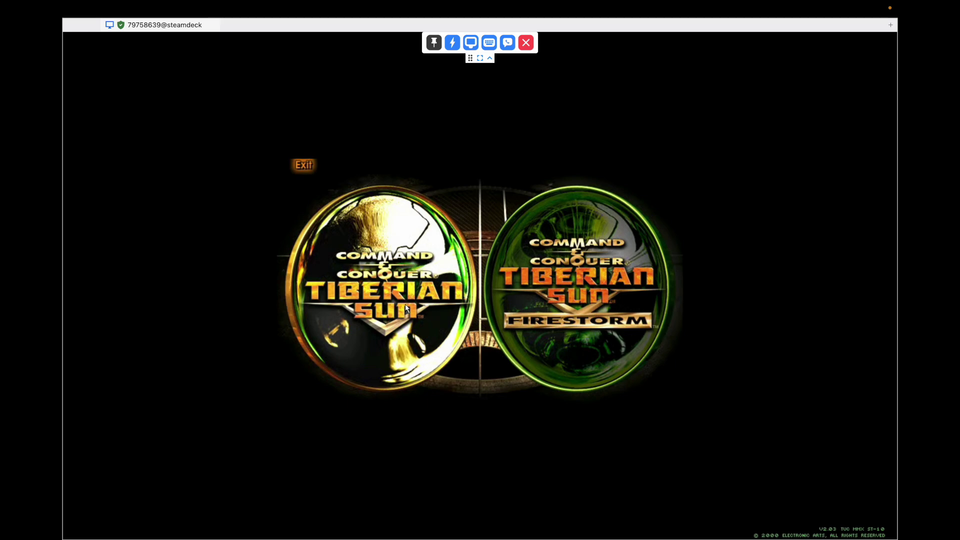
pyautogui.click(375, 290)
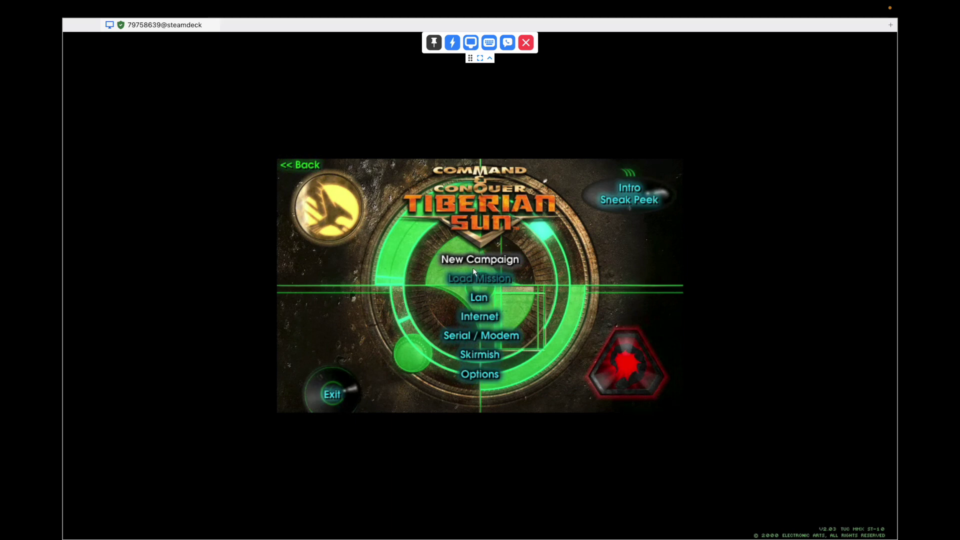
pyautogui.click(482, 355)
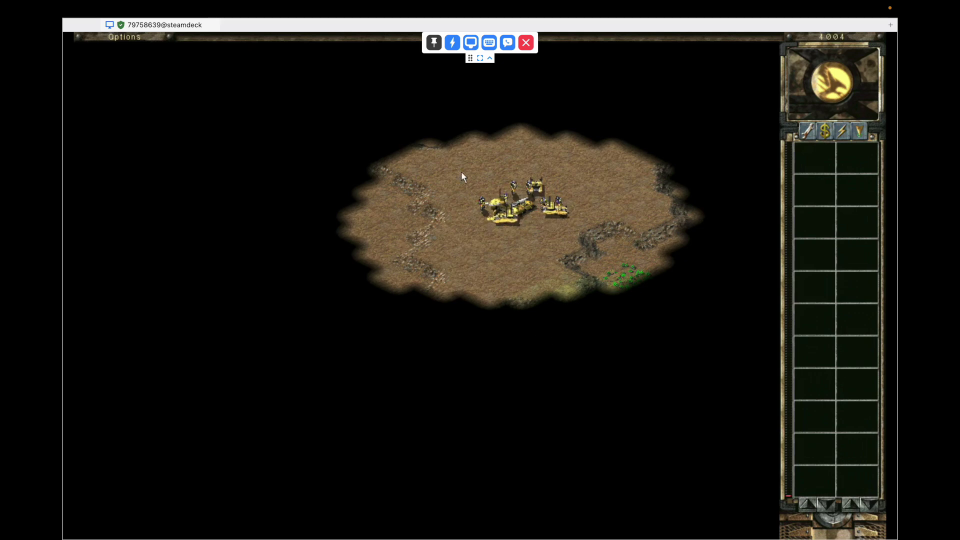
# Step: Select all the starting units and order them to several different spots across the map, including unexplored areas
pyautogui.moveTo(455, 158); pyautogui.dragTo(573, 216)
pyautogui.click(530, 270)
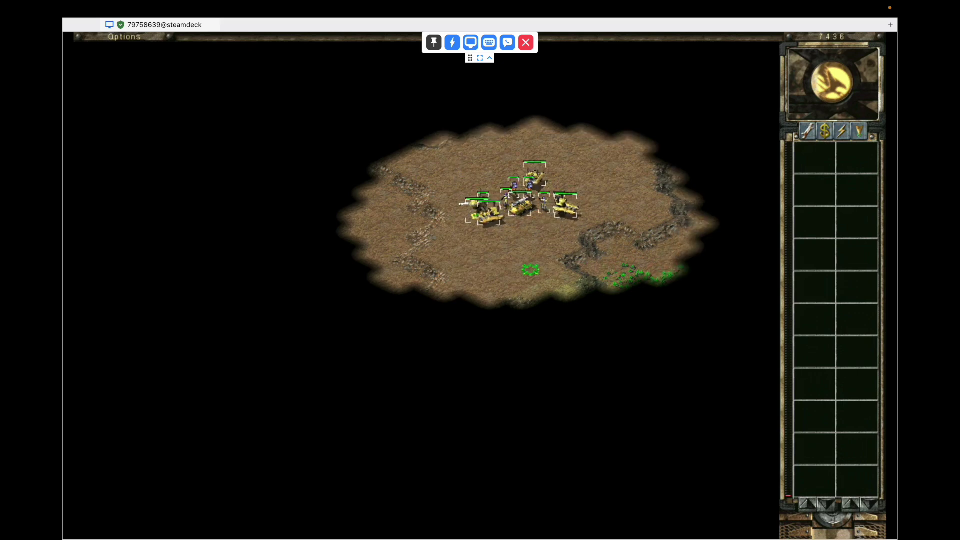
pyautogui.click(311, 281)
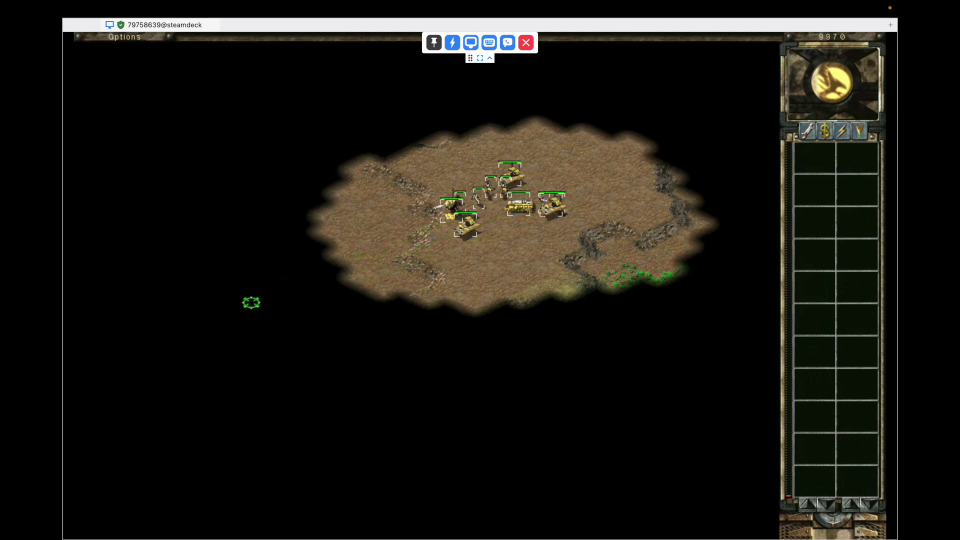
pyautogui.click(239, 304)
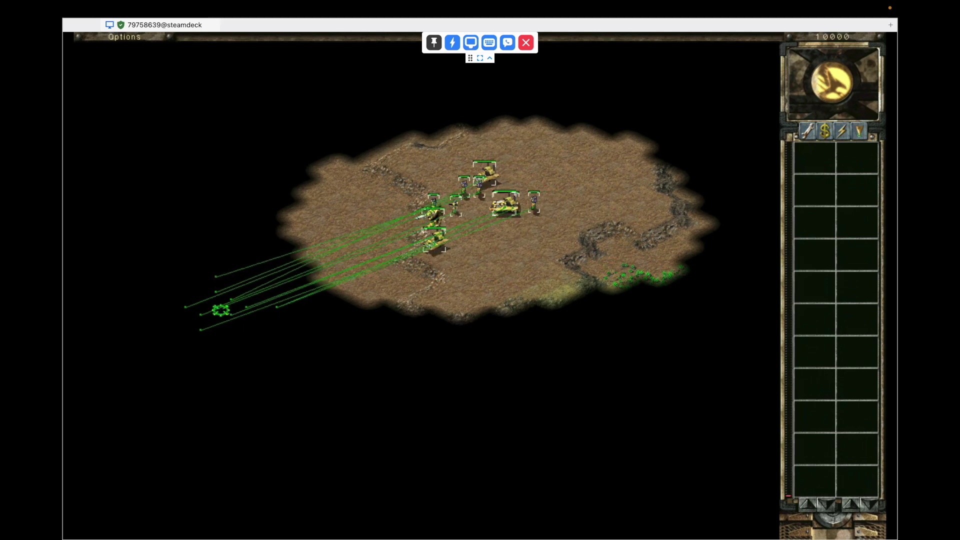
pyautogui.click(207, 300)
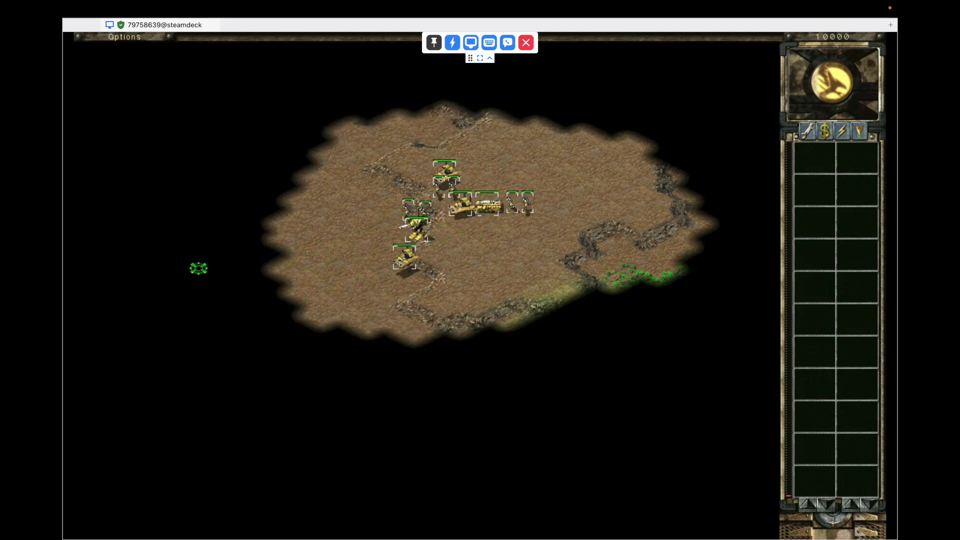
pyautogui.click(193, 260)
pyautogui.click(197, 325)
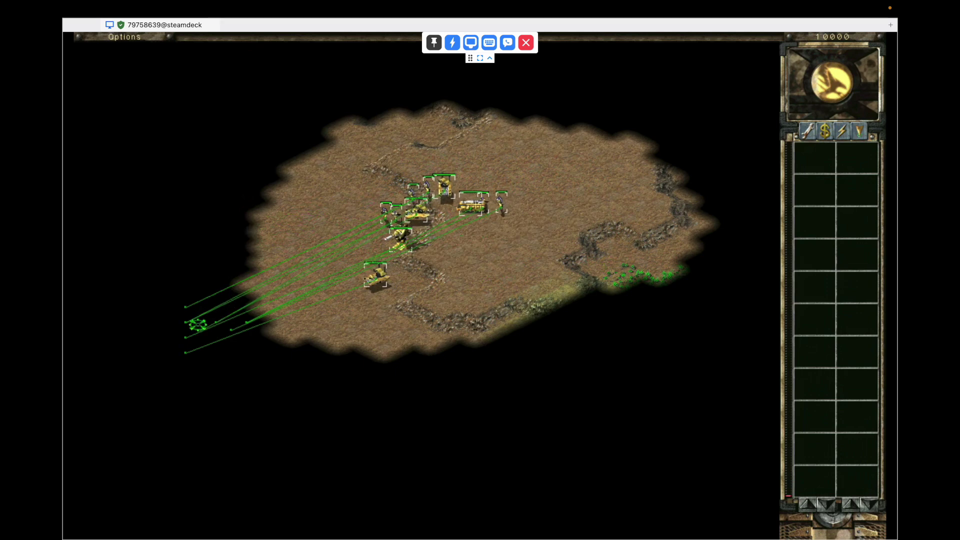
pyautogui.click(193, 339)
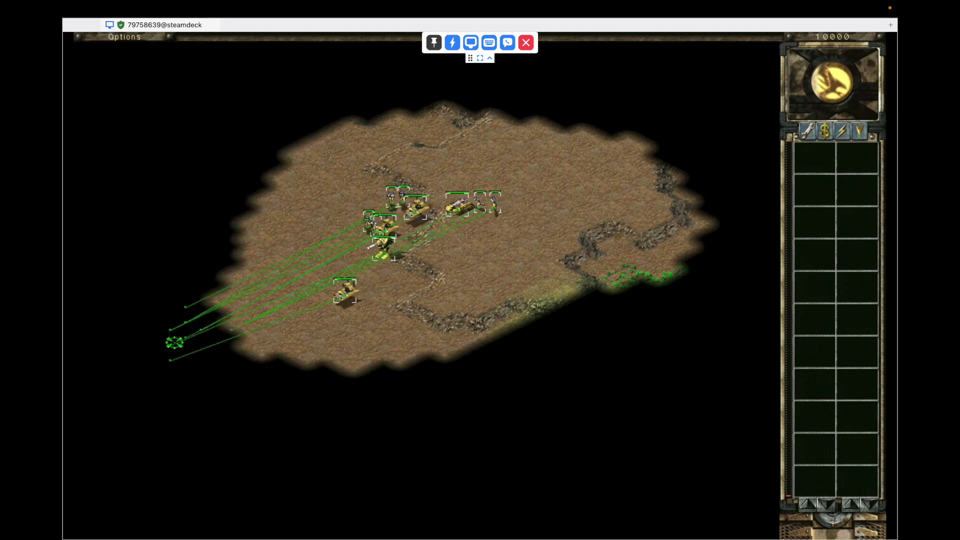
pyautogui.click(210, 424)
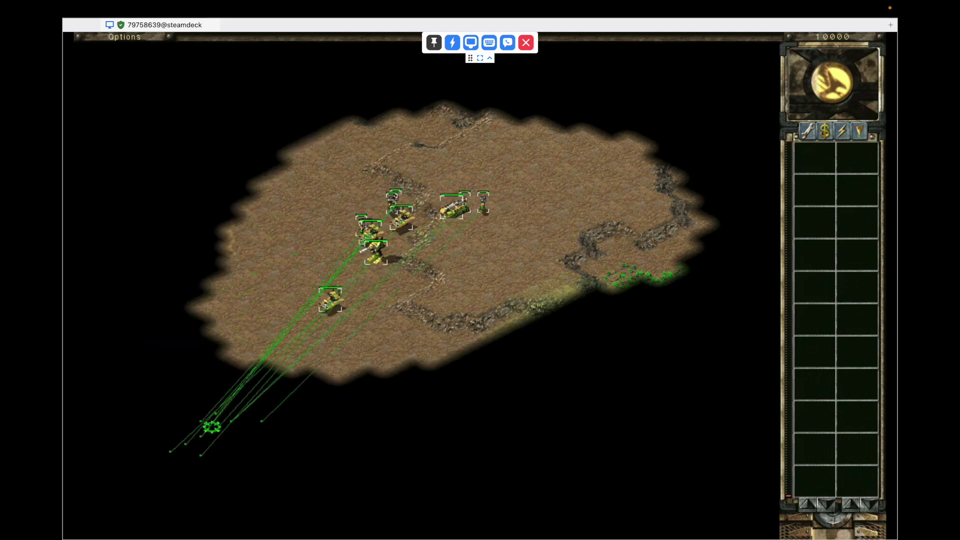
pyautogui.click(388, 419)
pyautogui.click(447, 387)
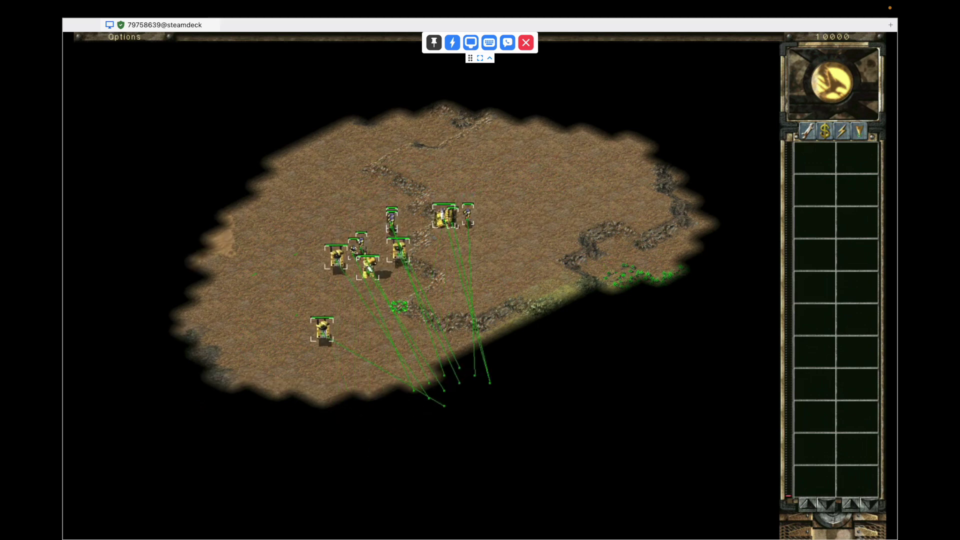
pyautogui.click(245, 245)
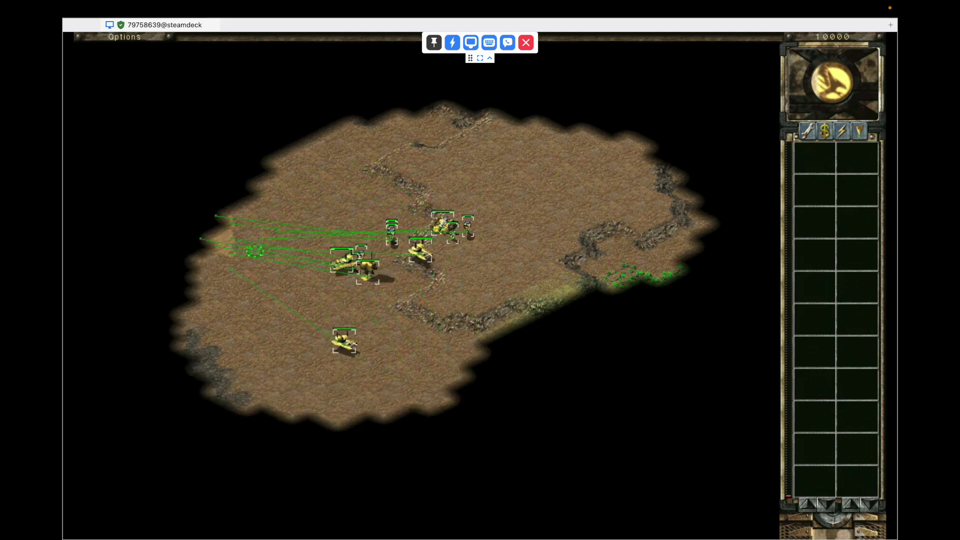
pyautogui.click(354, 174)
pyautogui.click(459, 166)
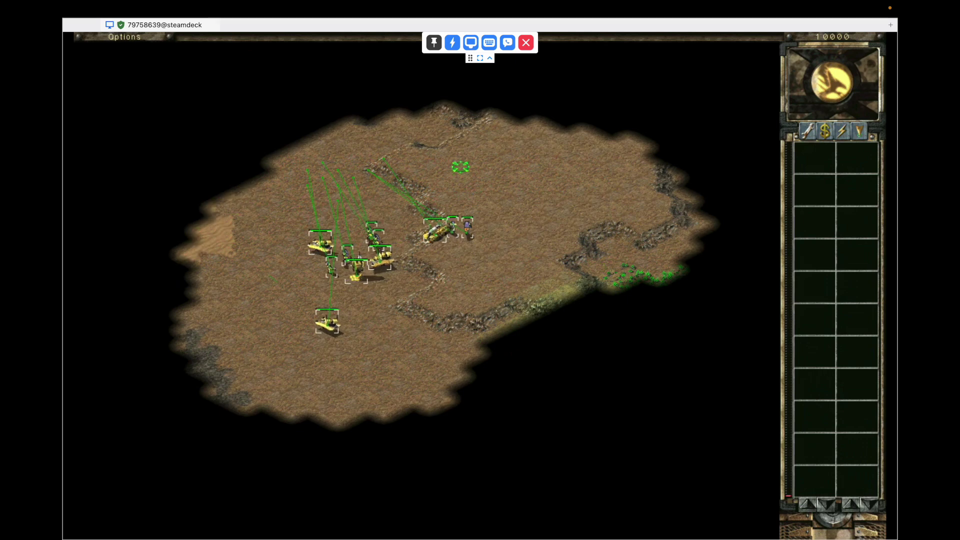